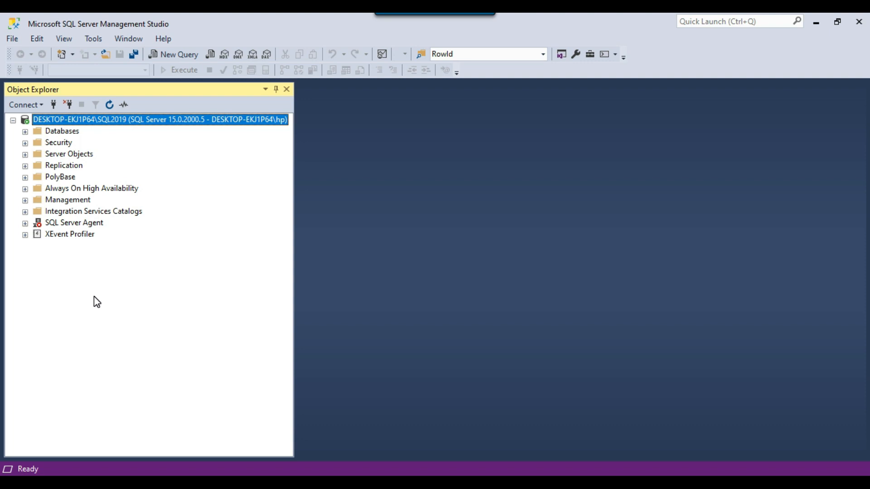
Expand the Linked Servers folder under Server Objects on the SQL2019 instance.
click(25, 154)
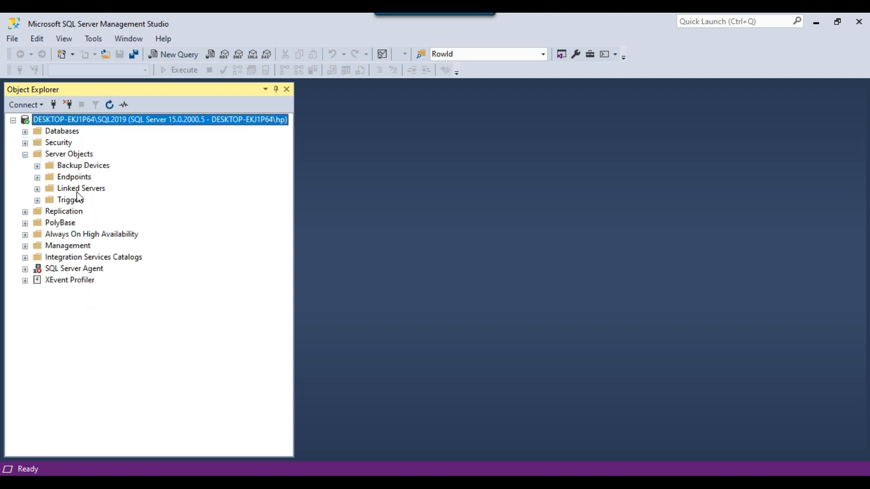
click(78, 191)
click(38, 190)
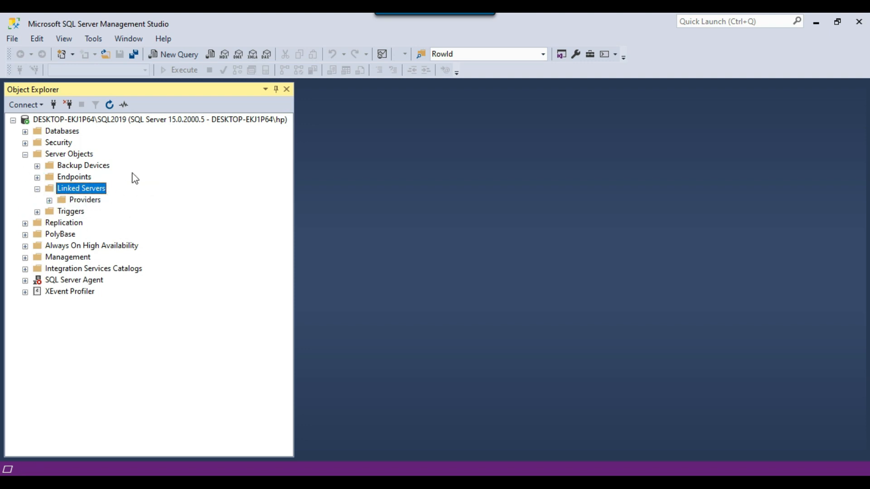
Prepare a Database Engine connection to DESKTOP-EKJ1P64\SQL2017 and copy the server name.
click(27, 105)
click(72, 120)
click(521, 172)
key(BackSpace)
text(7)
double_click(514, 173)
key(ctrl+c)
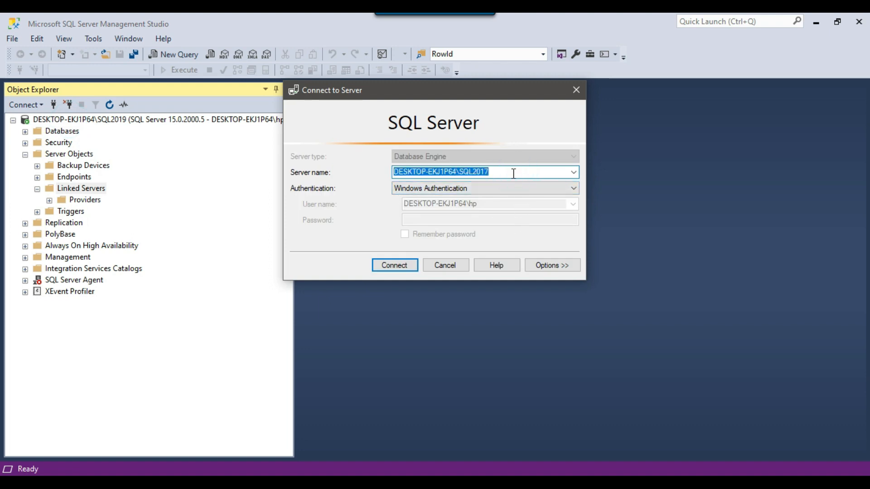
Switch to Notepad, paste the copied server name into a blank document and minimize it.
key(super+s)
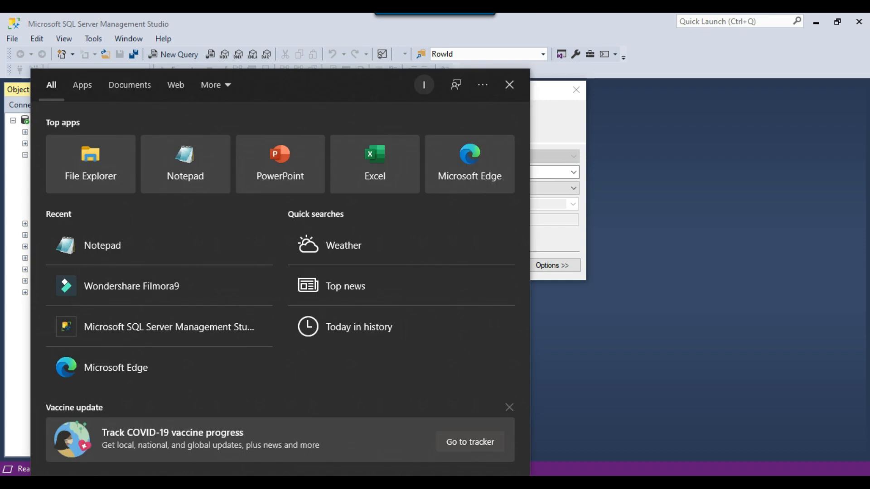
text(notead)
key(BackSpace)
key(BackSpace)
text(pad)
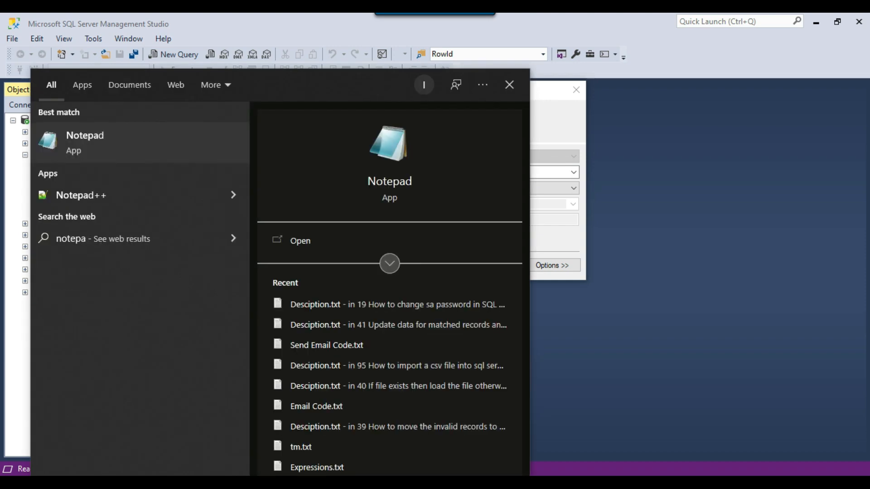
key(Return)
key(ctrl+v)
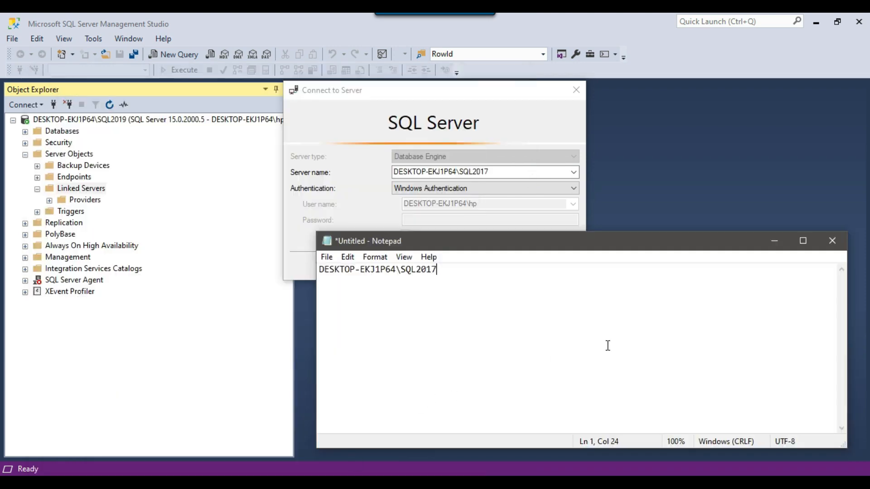
click(767, 239)
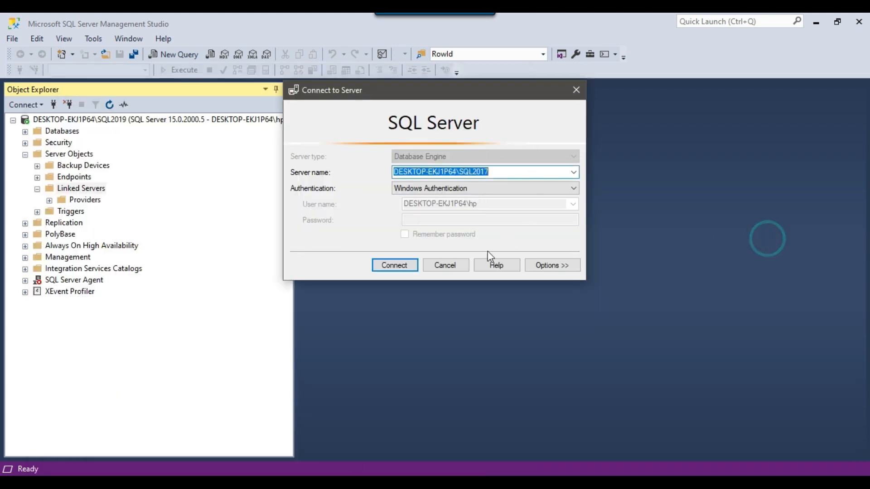
Connect to the SQL2017 instance using Windows Authentication and expand its databases.
click(378, 267)
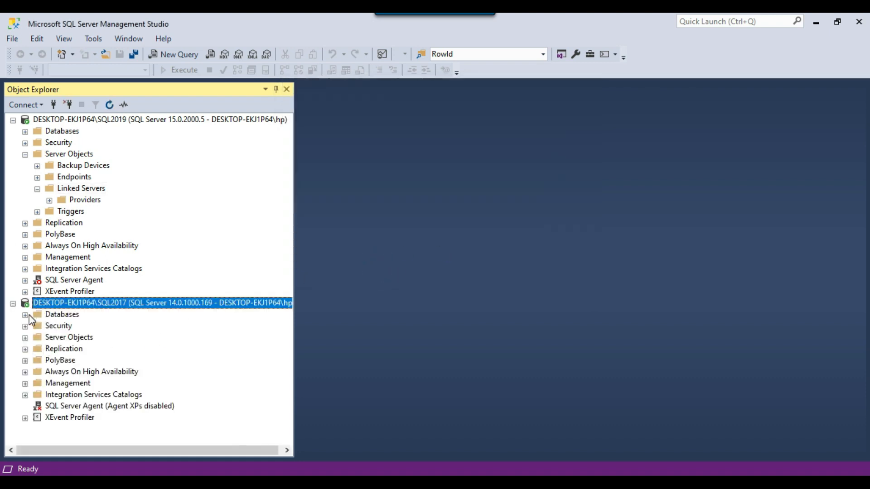
click(26, 315)
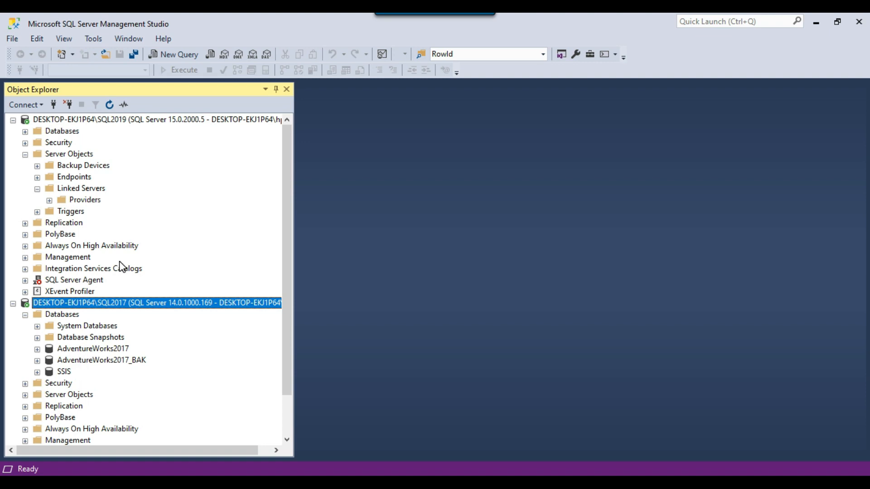
Start a new linked server on the SQL2019 instance, named DESKTOP-EKJ1P64\SQL2017 from the Notepad copy, with server type SQL Server.
click(97, 188)
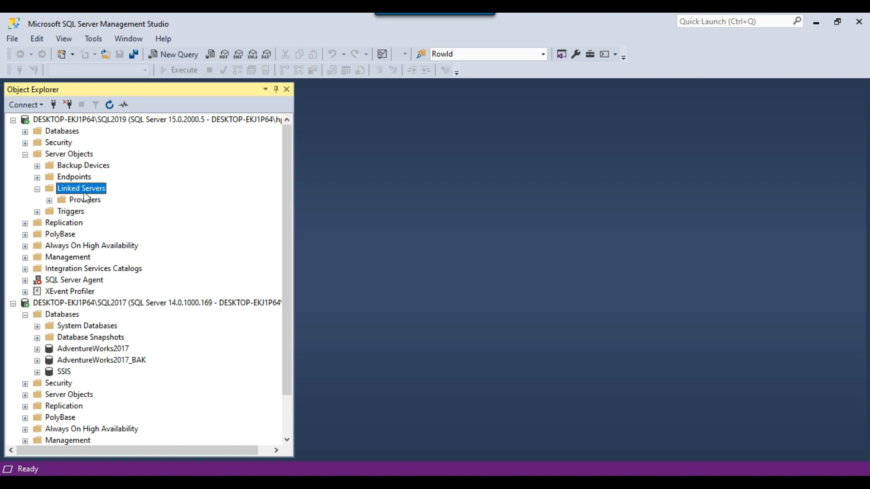
right_click(85, 189)
click(136, 198)
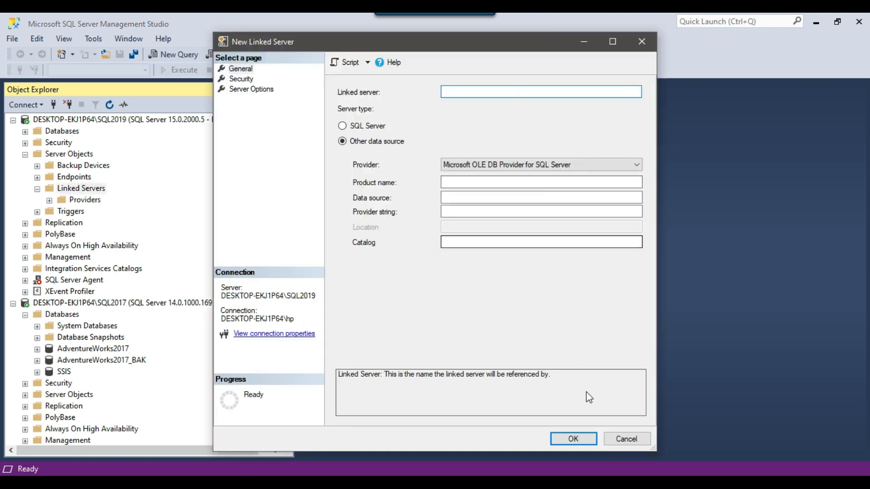
click(629, 482)
drag(460, 270, 307, 267)
key(ctrl+c)
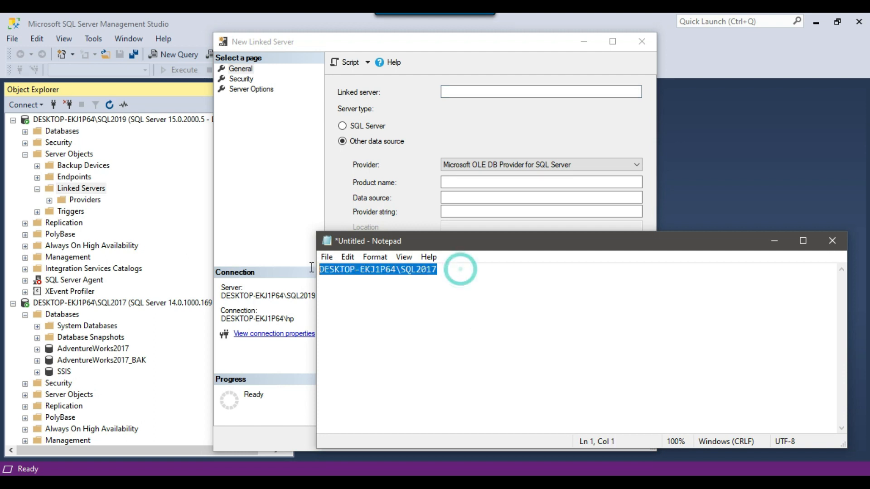
click(774, 241)
click(548, 92)
key(ctrl+v)
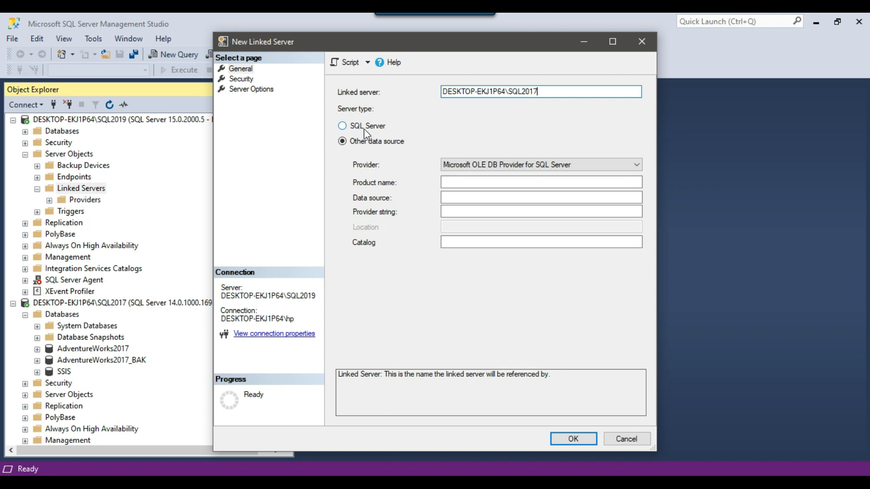
click(342, 126)
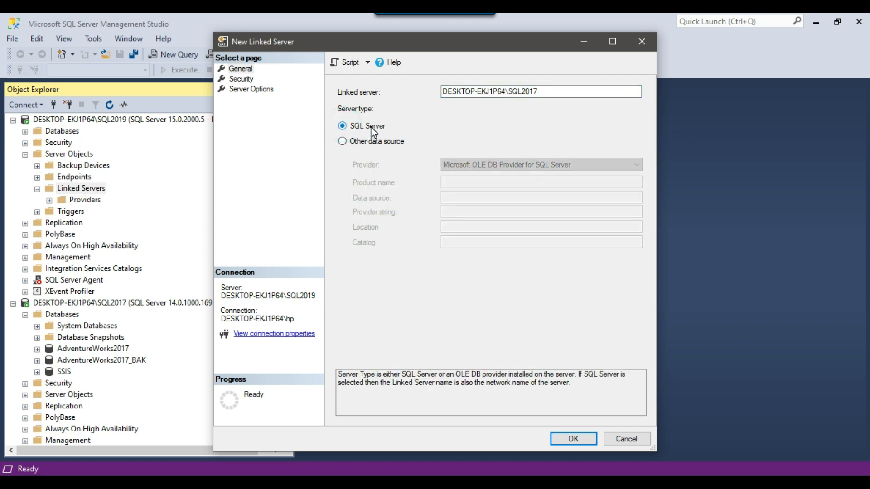
Make the linked server connect using a specified security context with remote login sa and its password, and create it.
click(245, 80)
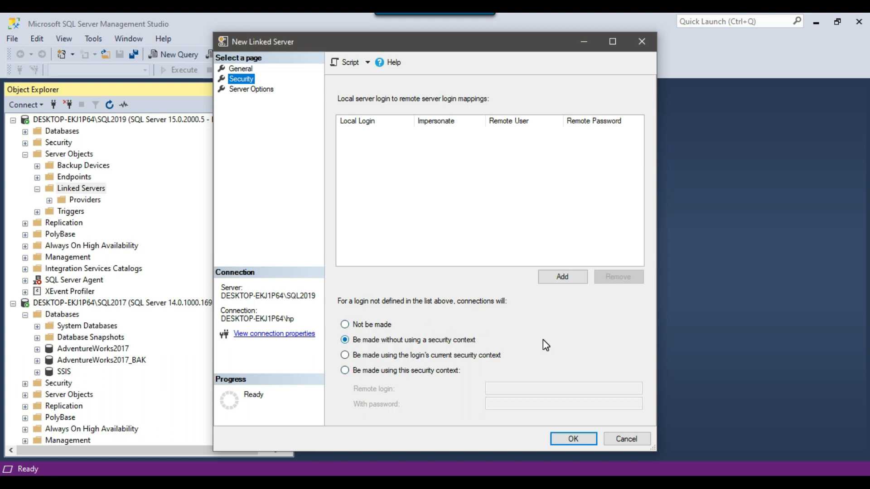
click(345, 370)
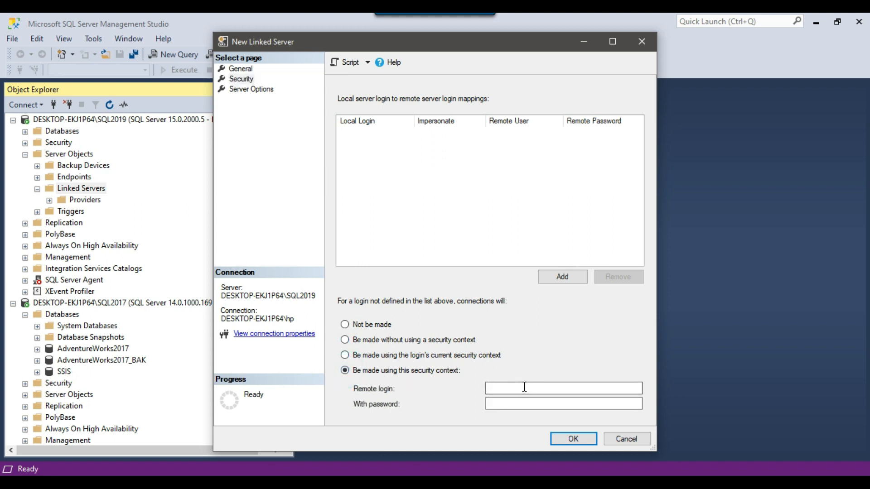
click(523, 388)
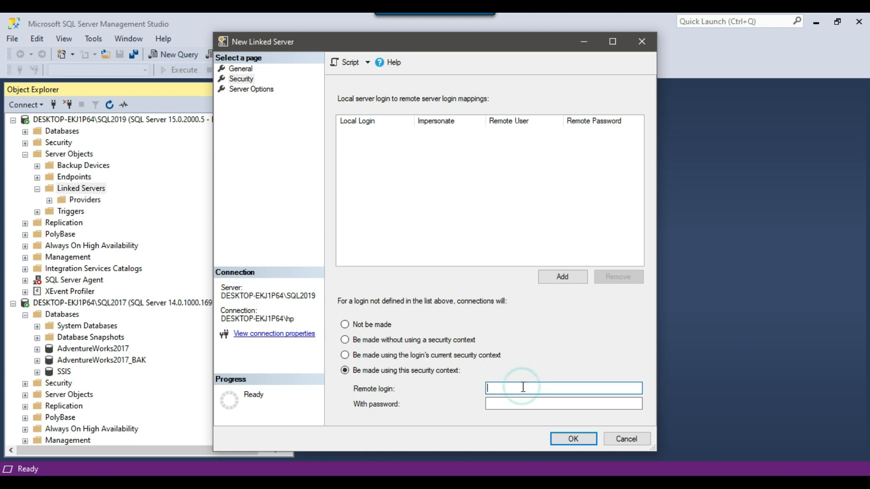
text(sa)
click(511, 404)
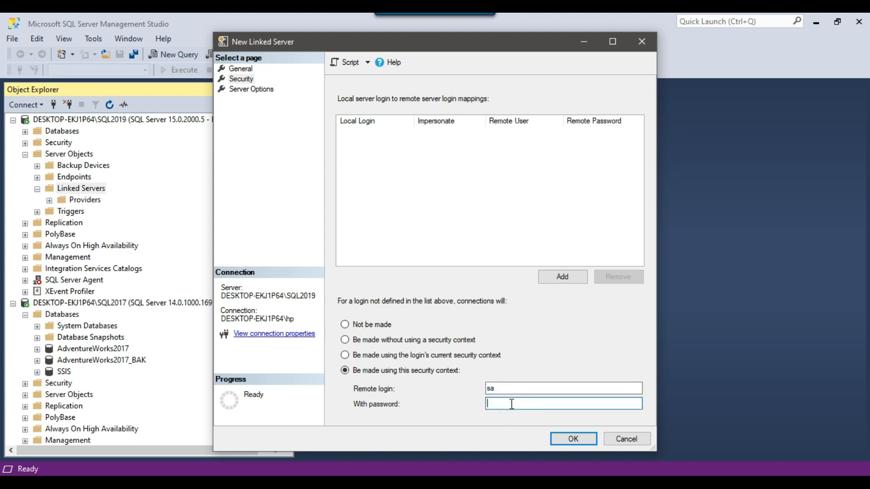
text(*******)
click(577, 439)
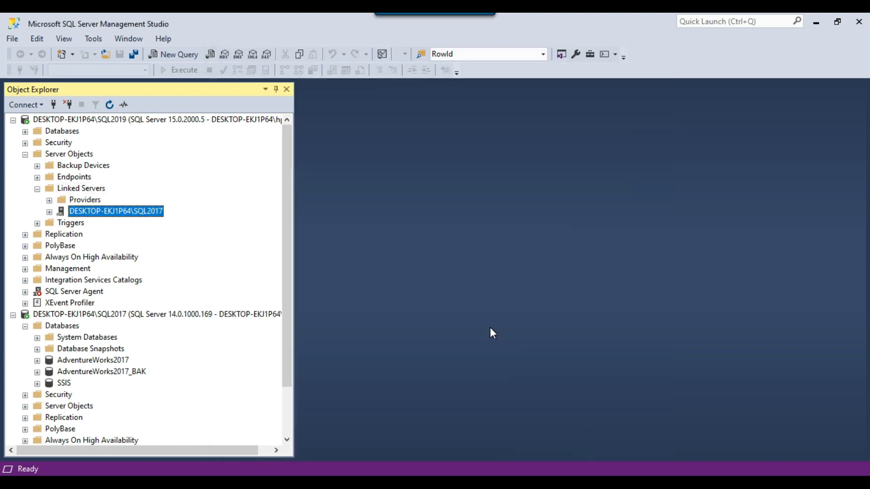
Expand the new linked server's catalogs down to the tables of the SSIS database.
click(49, 212)
click(61, 224)
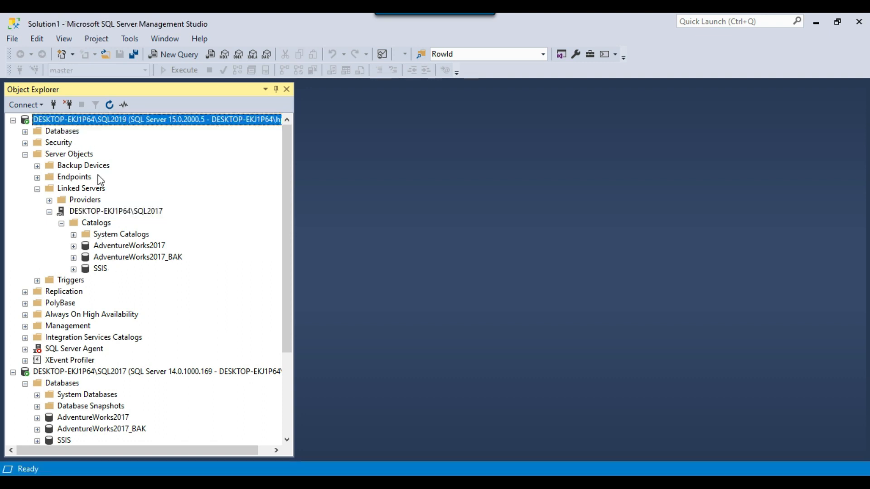
click(73, 269)
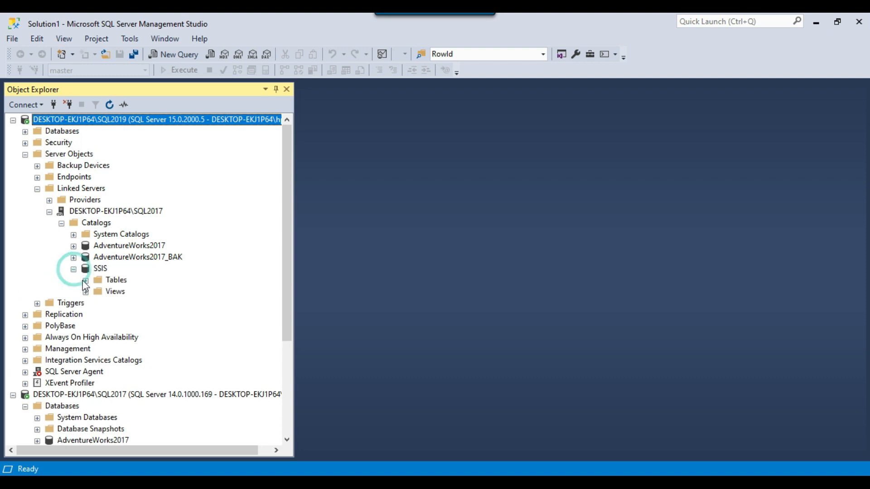
click(85, 280)
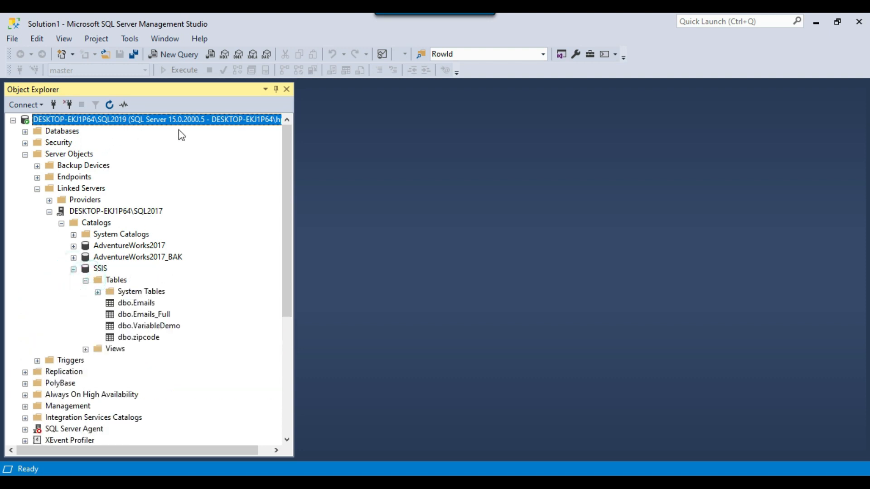
Run a new query on SQL2019: select * from [DESKTOP-EKJ1P64\SQL2017].ssis.dbo.Emails.
click(188, 55)
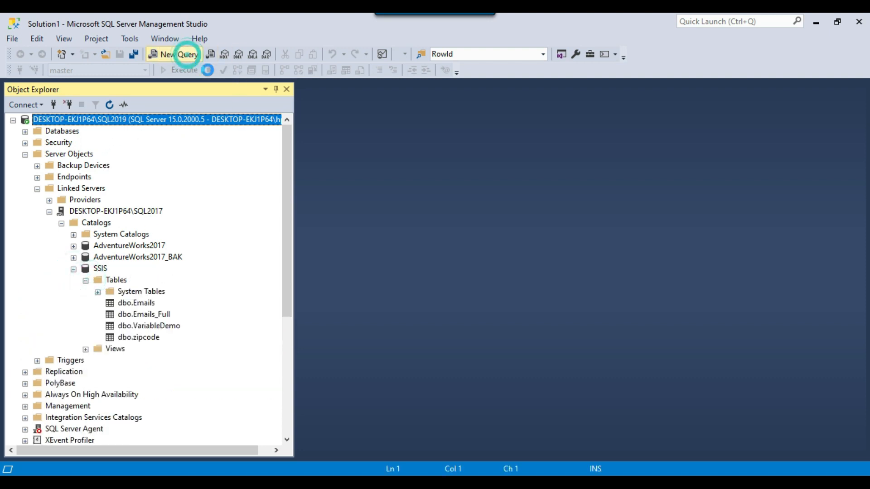
text(select * from)
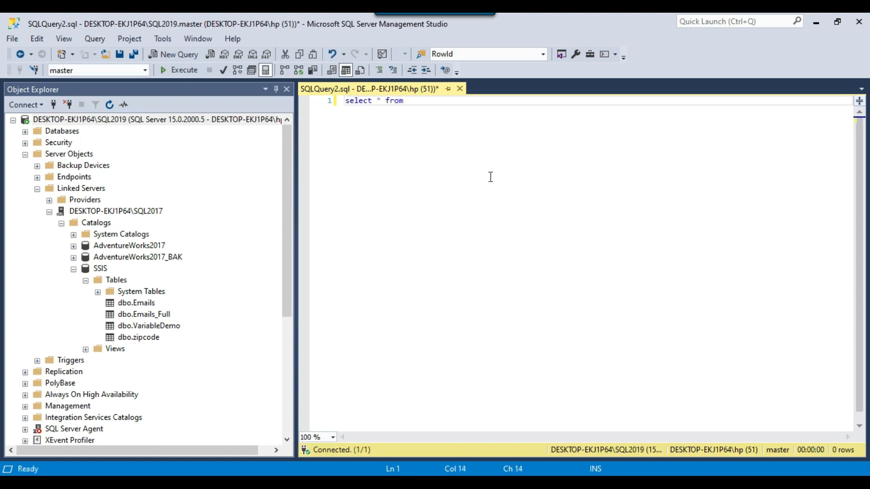
drag(108, 211, 545, 191)
click(602, 153)
text(.)
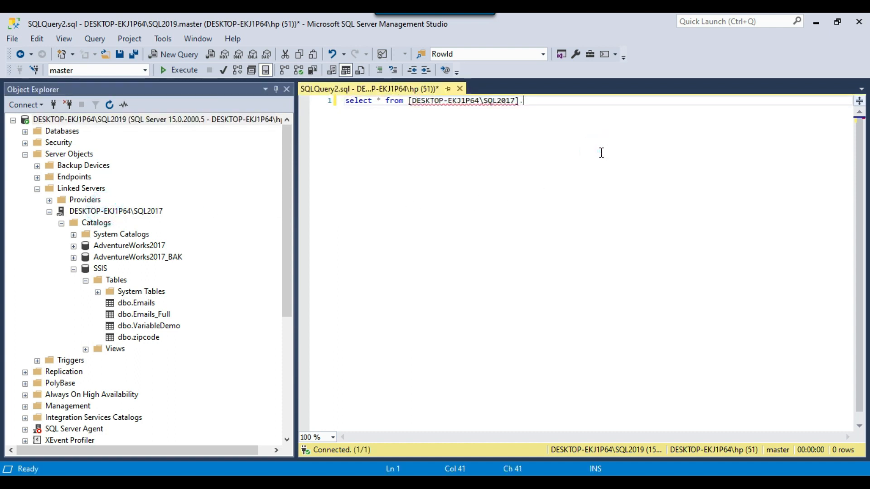
text(ssis.dbo.Emails)
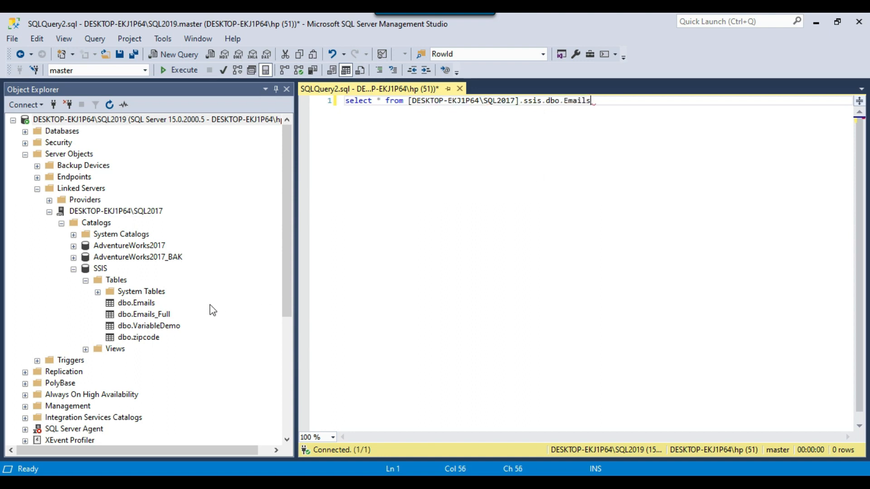
click(152, 305)
click(561, 205)
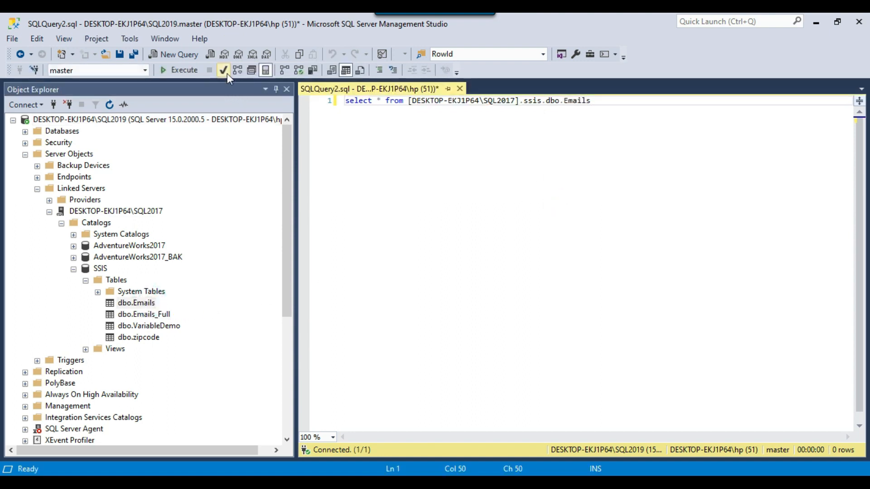
click(178, 71)
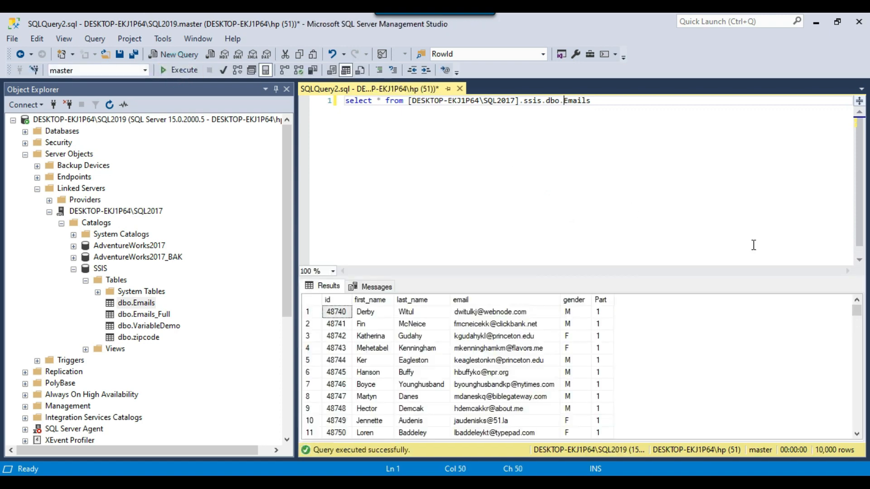
mouse_move(858, 315)
mouse_down()
mouse_move(860, 362)
mouse_move(864, 312)
mouse_up()
drag(625, 109, 337, 102)
click(457, 150)
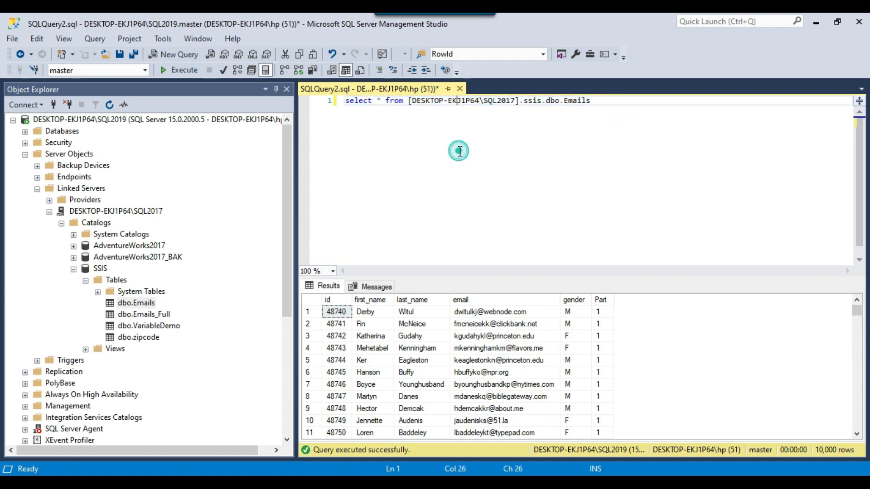
Collapse the linked server's catalogs and close the Emails query without saving it.
click(73, 269)
click(62, 223)
click(114, 211)
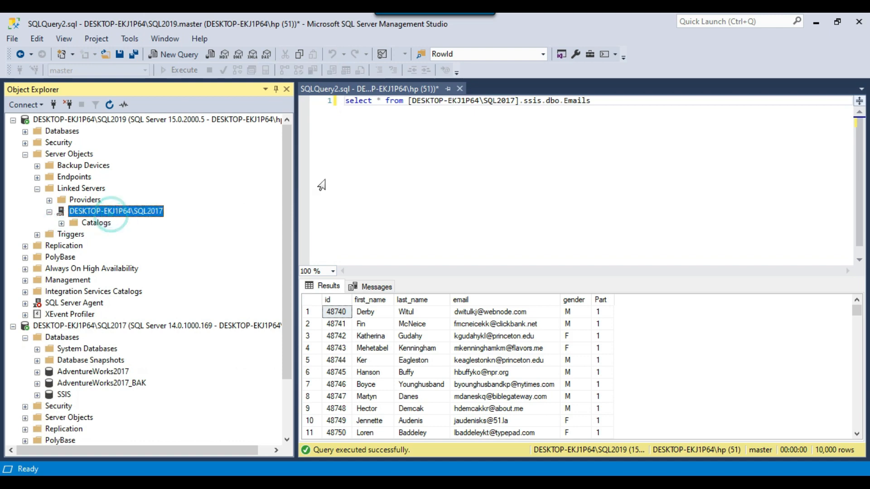
click(460, 89)
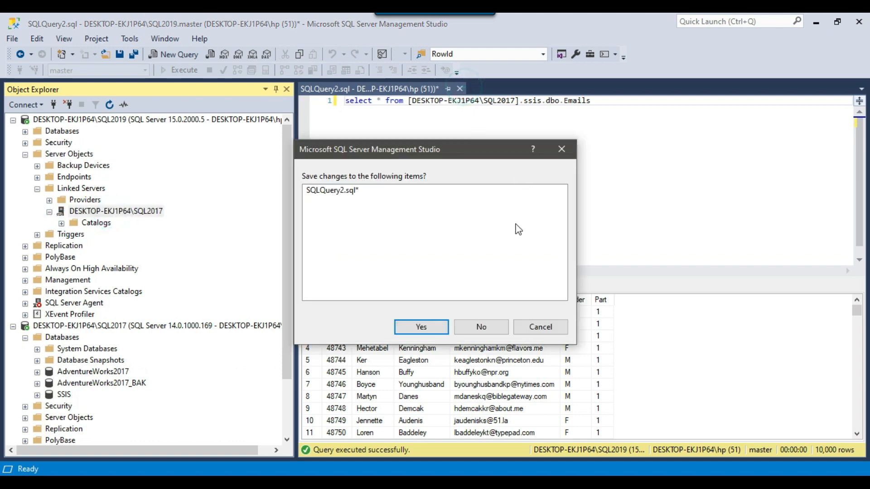
click(481, 327)
Script the SQL2017 linked server as CREATE to a new query editor window and view the login parameters.
right_click(138, 216)
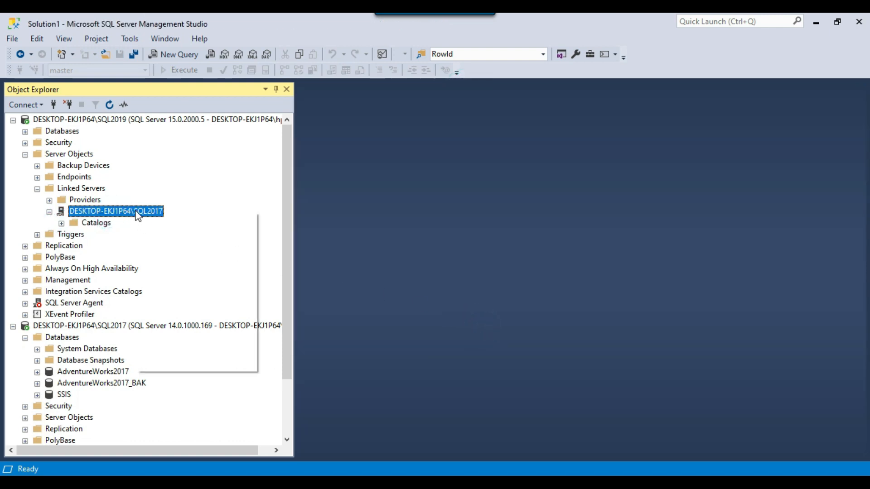
mouse_move(200, 252)
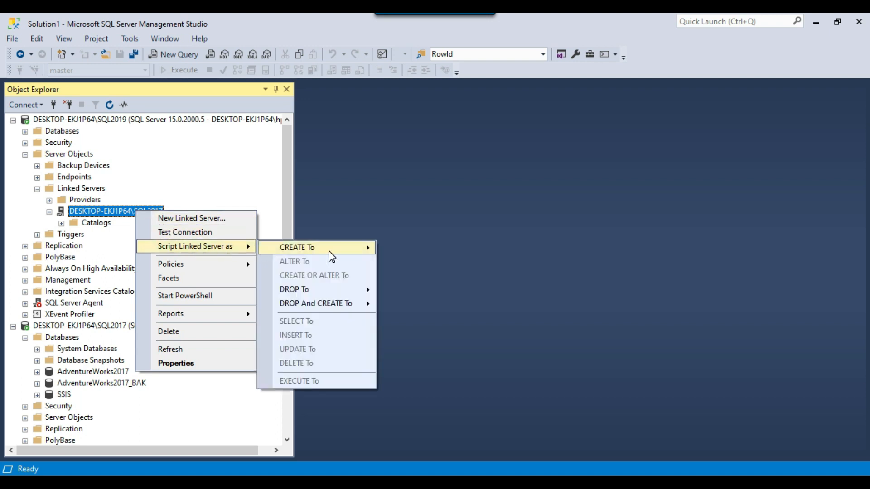
mouse_move(332, 256)
click(443, 250)
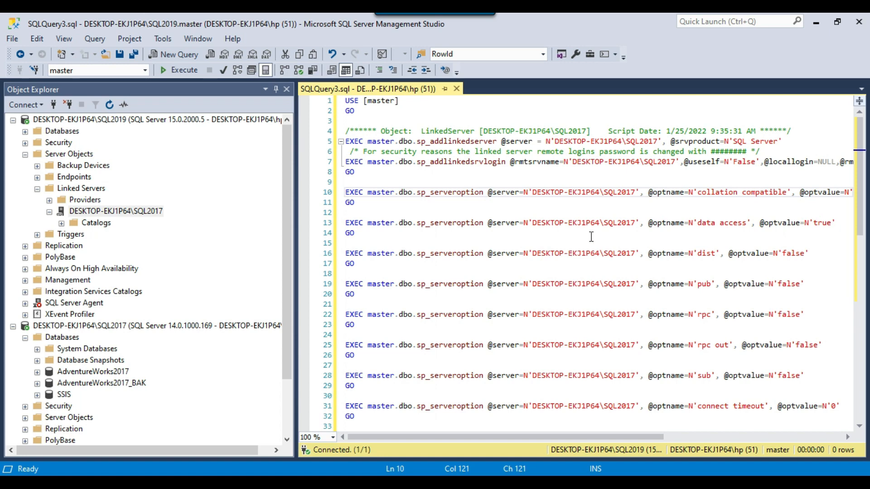
drag(564, 438, 746, 435)
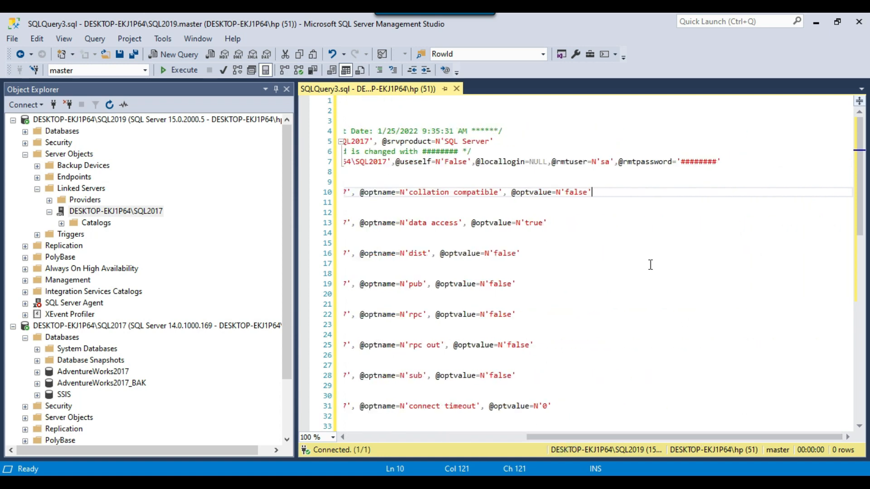
Examine the remote user and remote password parameters in the linked server's login line of the creation script.
drag(550, 162, 614, 162)
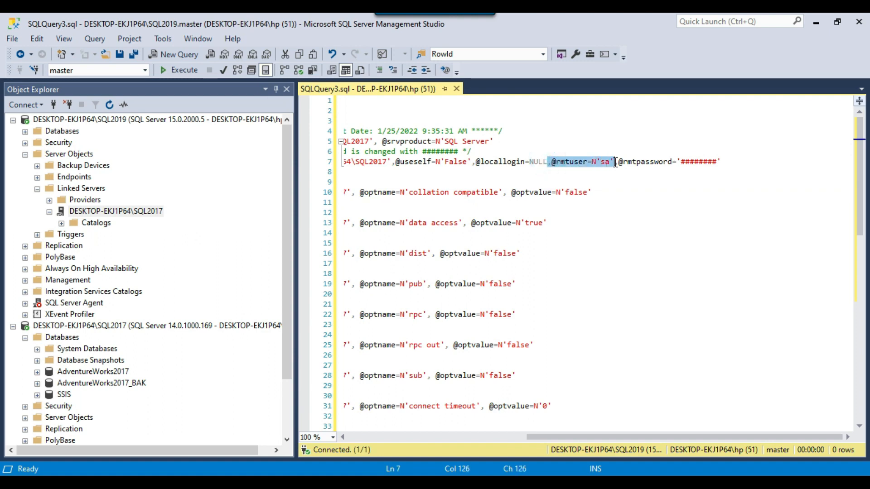
click(698, 162)
double_click(685, 161)
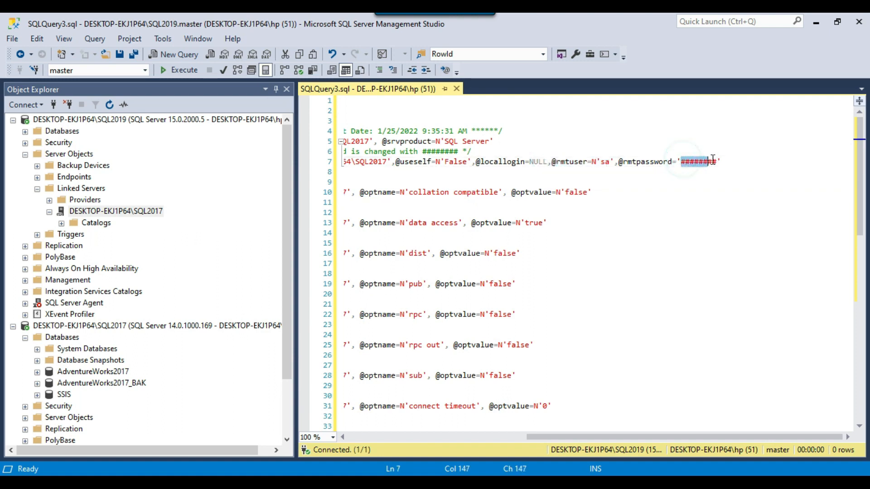
click(661, 189)
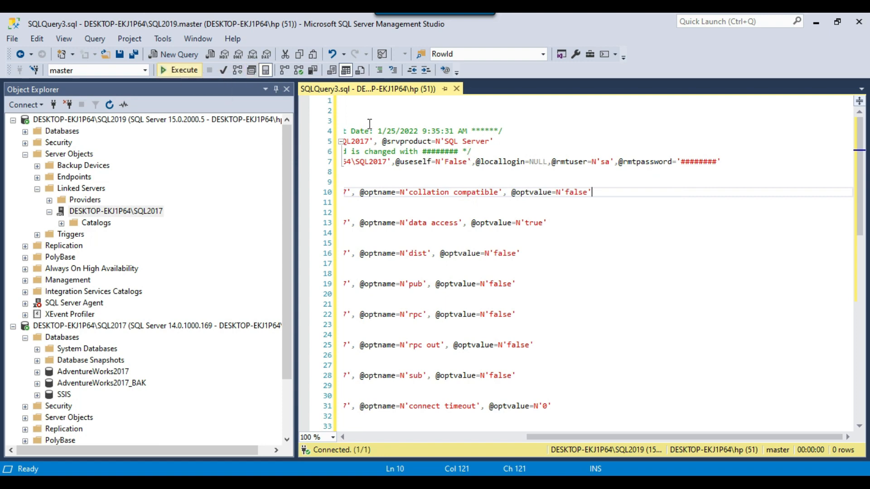
Delete the DESKTOP-EKJ1P64\SQL2017 linked server from SQL2019 together with its remote logins.
click(132, 212)
right_click(132, 214)
click(194, 333)
click(573, 438)
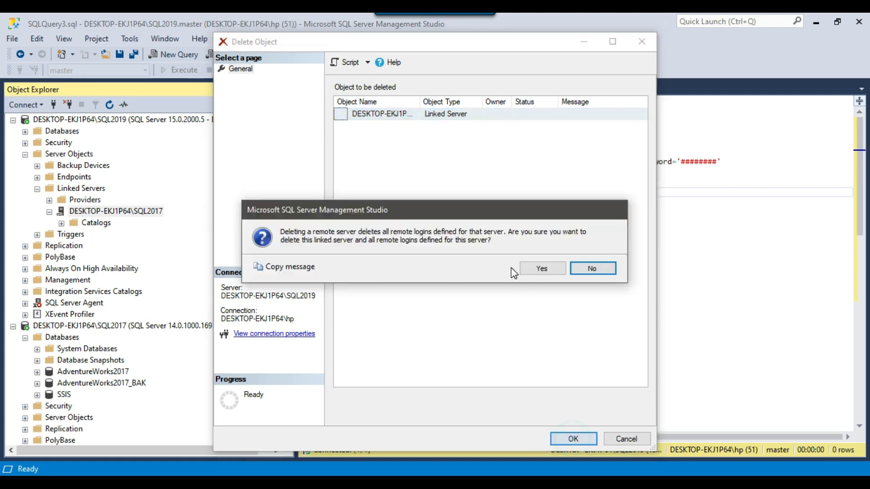
click(543, 269)
Execute the generated creation script on SQL2019, refresh the Linked Servers folder and select the SQL2017 linked server.
click(538, 255)
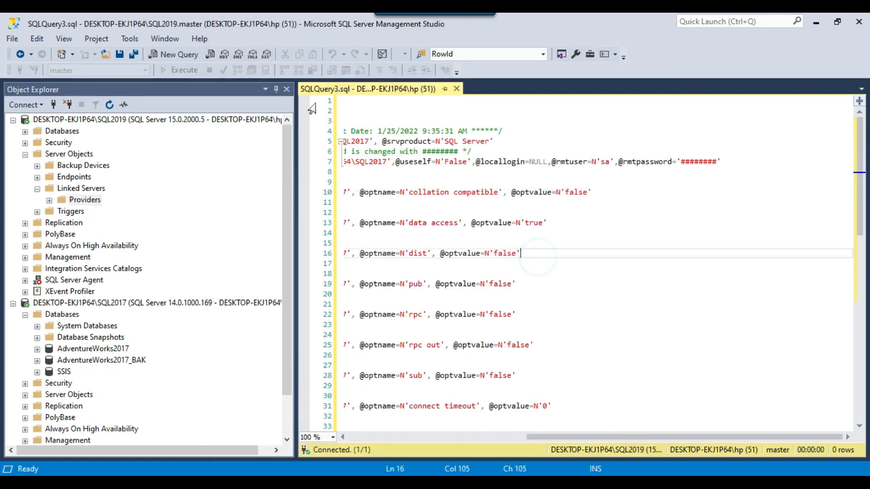
click(182, 71)
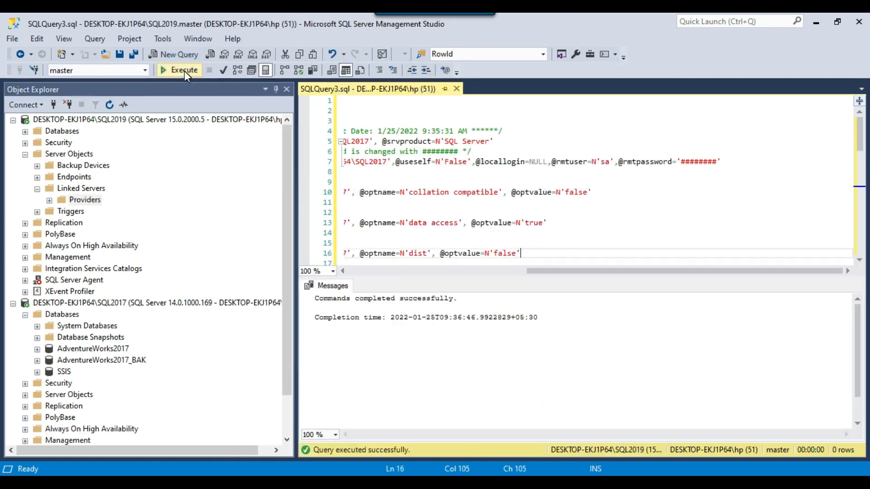
click(382, 270)
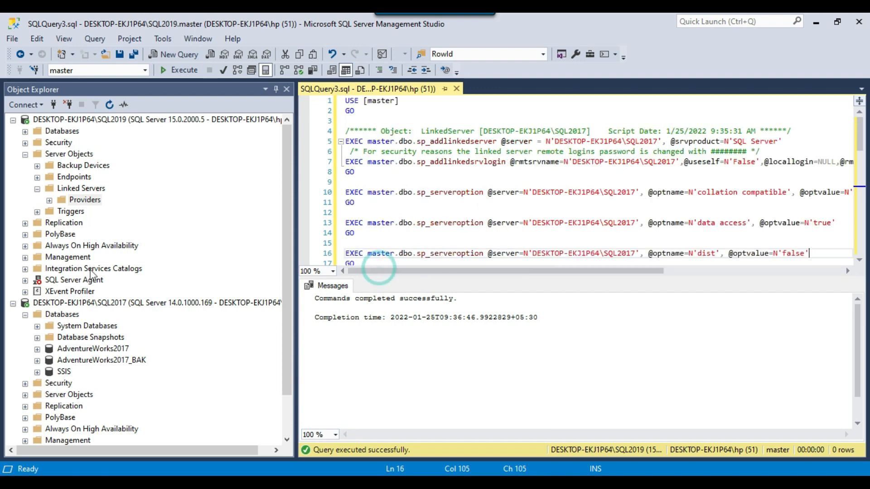
right_click(76, 193)
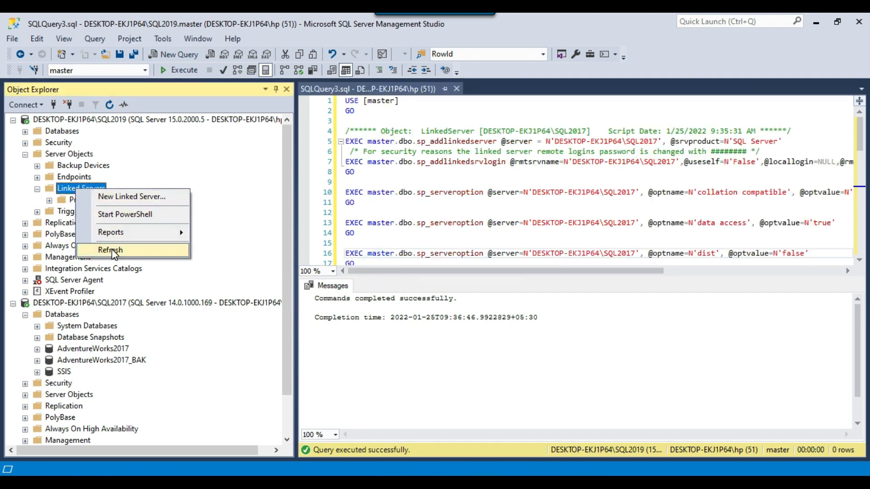
click(111, 248)
click(109, 211)
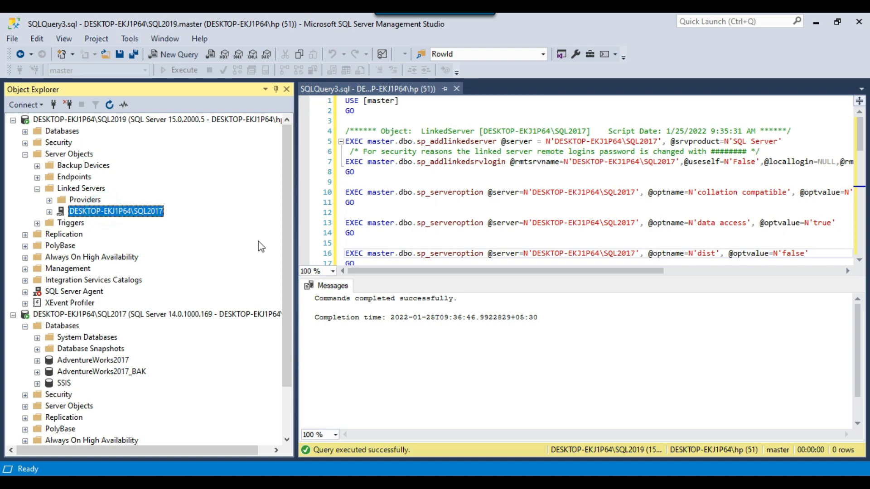
Enter the remote login's password in the security properties of the DESKTOP-EKJ1P64\SQL2017 linked server and save them.
drag(516, 271, 689, 278)
drag(678, 163, 740, 171)
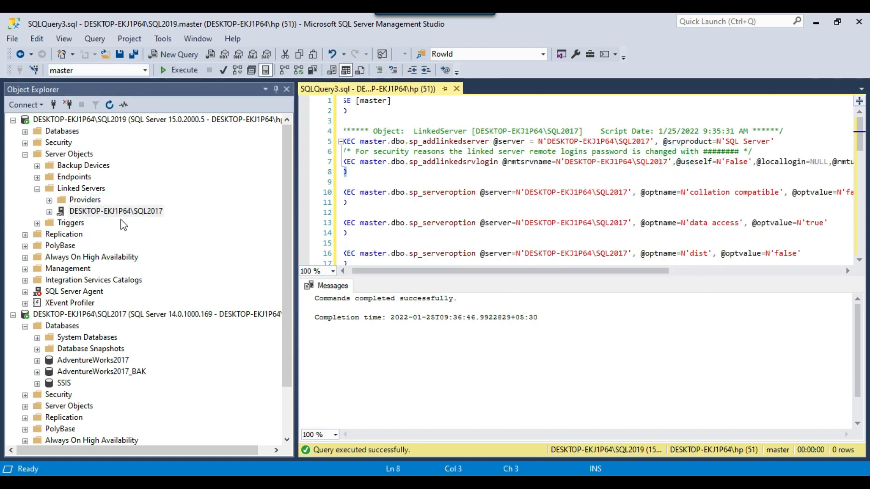
right_click(124, 212)
click(172, 366)
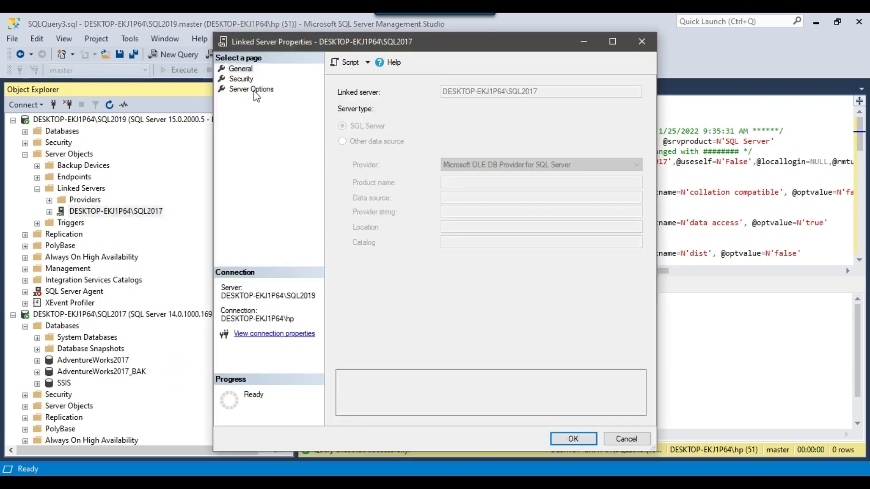
click(240, 79)
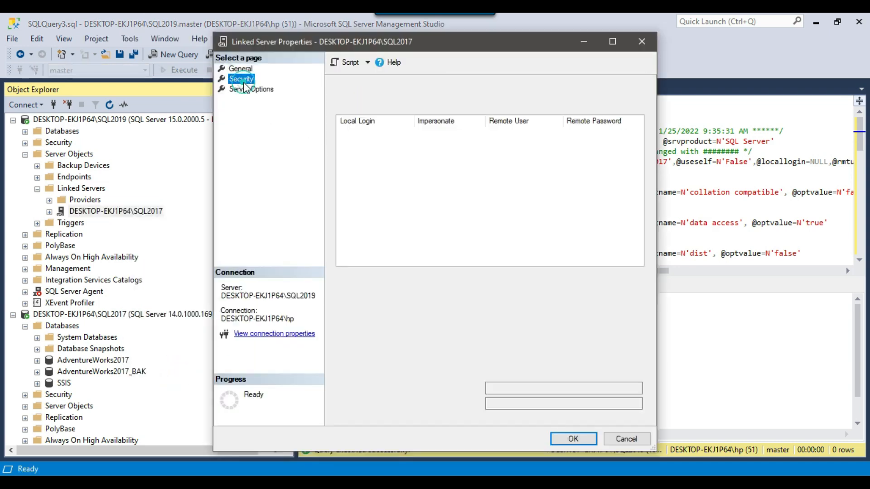
click(505, 403)
drag(526, 402, 457, 401)
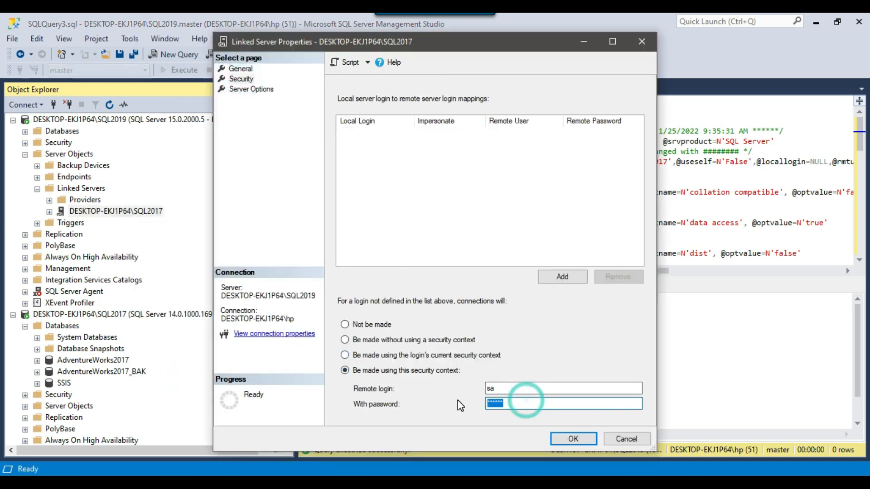
text(**)
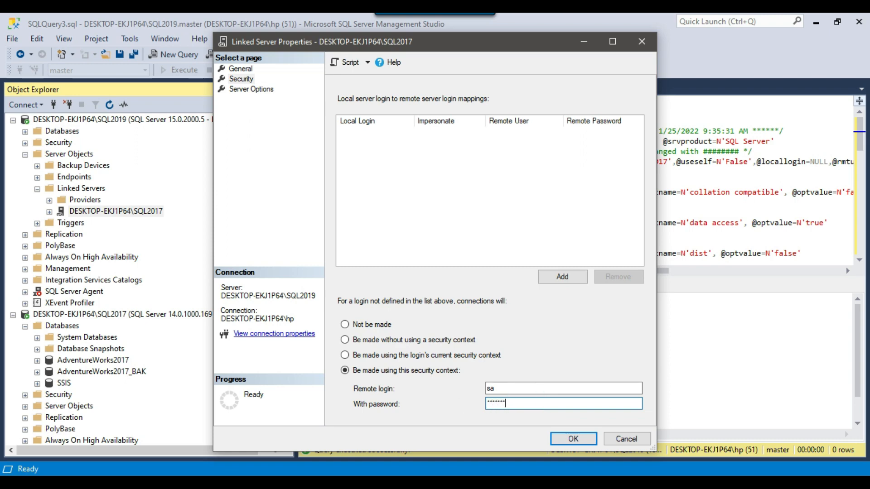
click(574, 439)
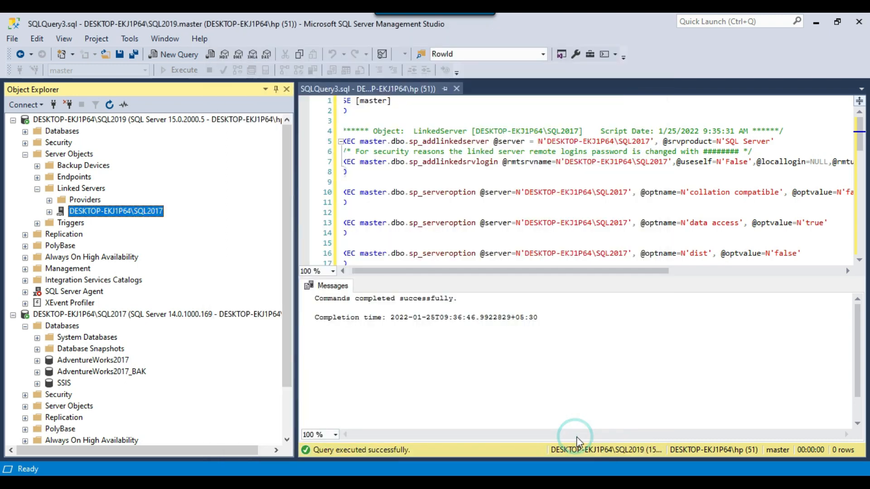
Expand the recreated SQL2017 linked server and test its connection.
click(49, 211)
right_click(110, 209)
click(168, 230)
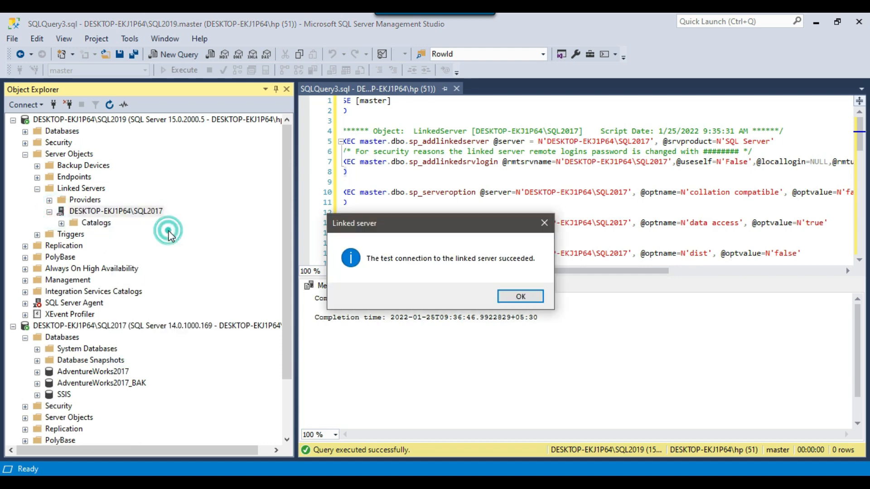
click(520, 297)
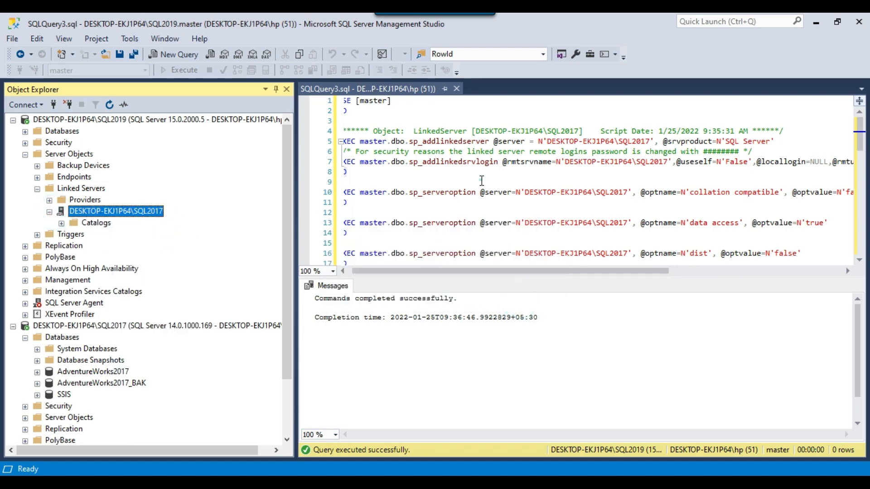
Close the creation script query and delete the SQL2017 linked server along with its remote logins.
click(456, 89)
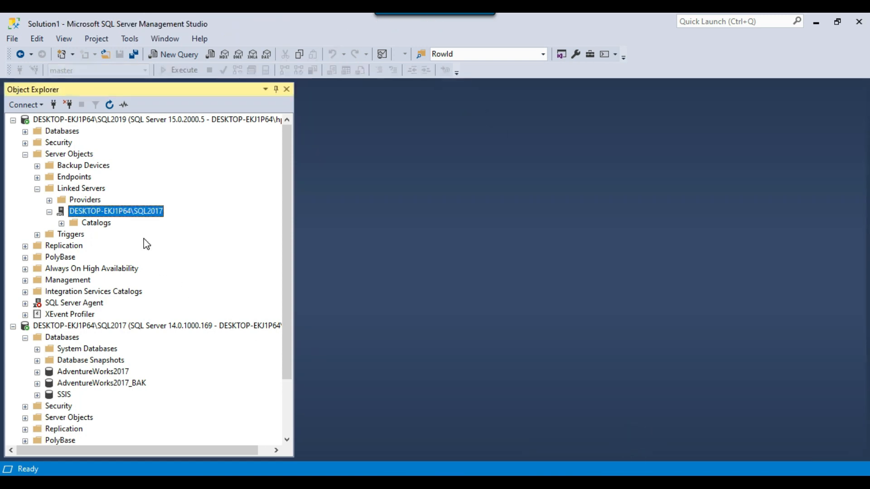
right_click(132, 212)
click(185, 340)
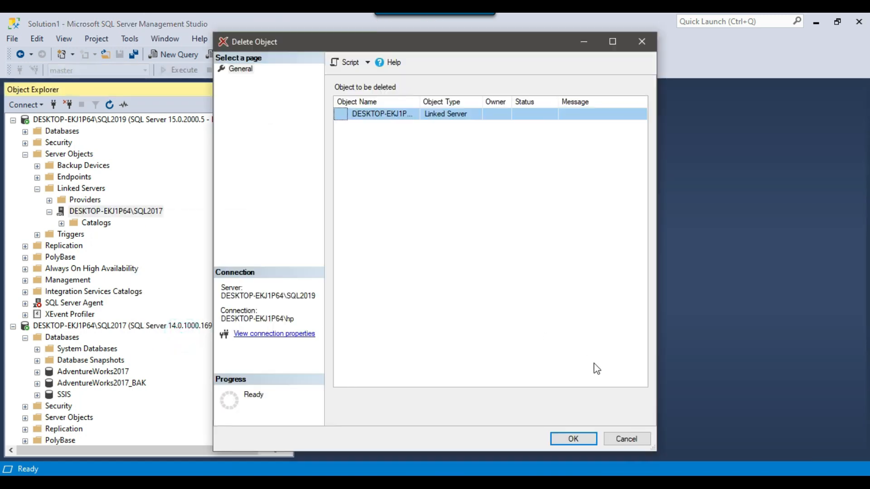
click(572, 438)
click(542, 268)
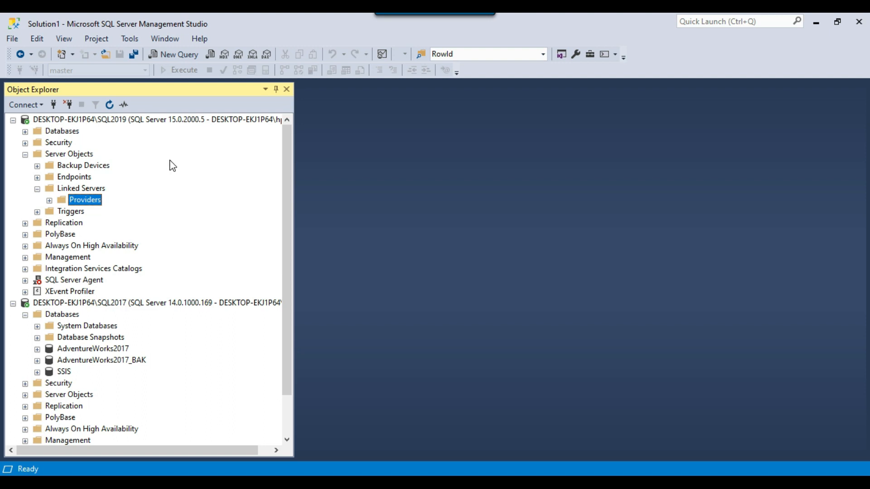
Start a new linked server on SQL2019 named DESKTOP-EKJ1P64\SQL2017, copying the name from Notepad, with server type SQL Server.
click(65, 121)
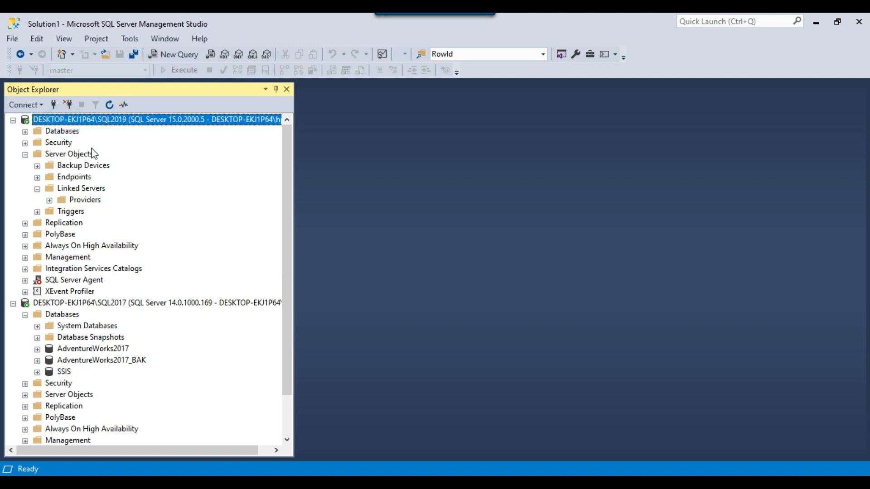
click(92, 189)
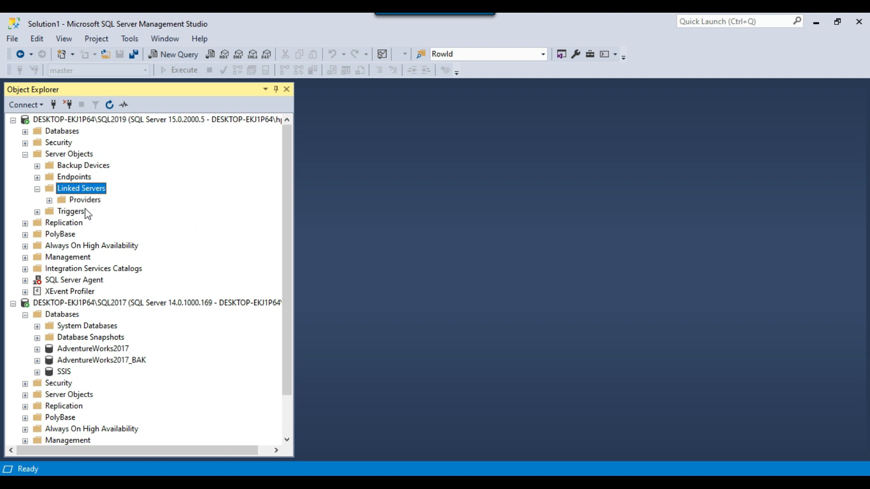
right_click(90, 194)
click(125, 196)
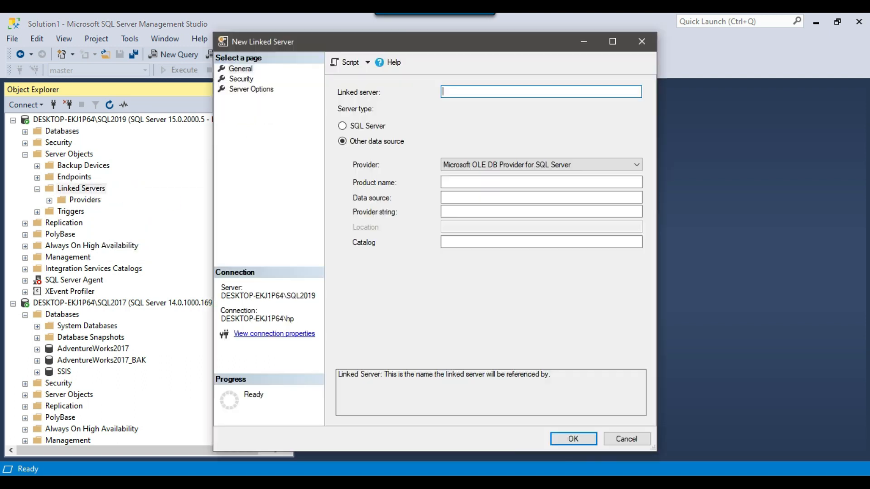
click(642, 482)
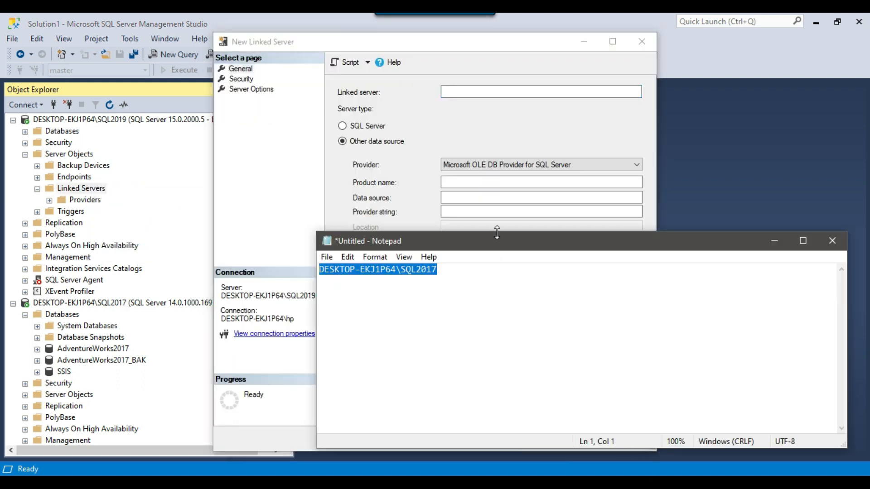
click(479, 91)
text(DESKTOP-EKJ1P64\SQL2017)
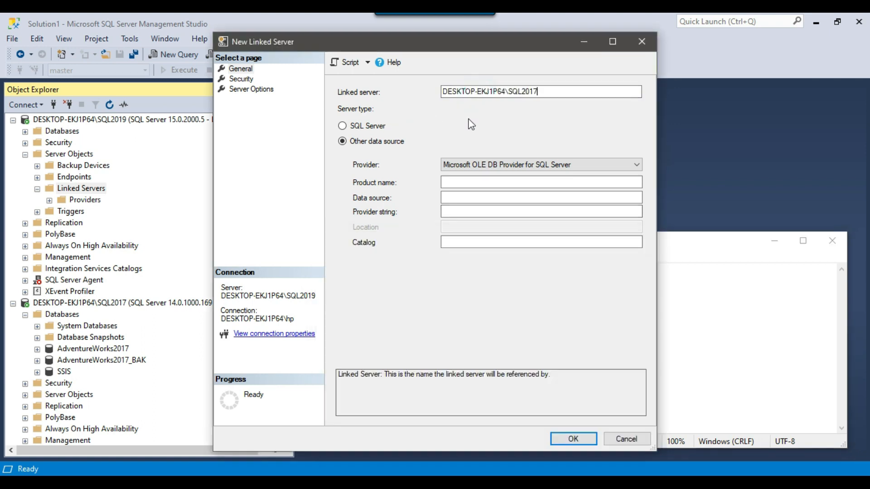
click(370, 127)
Add a login mapping from local login demo to remote user sa and enter the remote password.
click(241, 79)
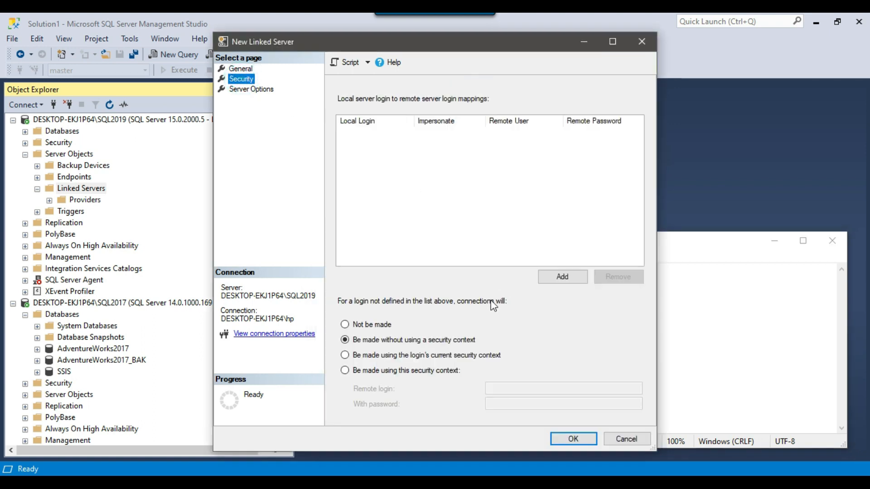
click(558, 277)
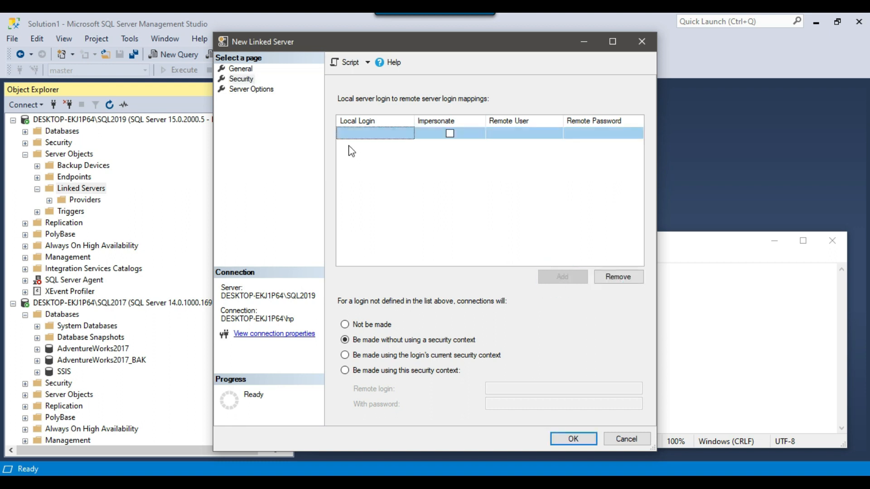
click(406, 132)
click(429, 134)
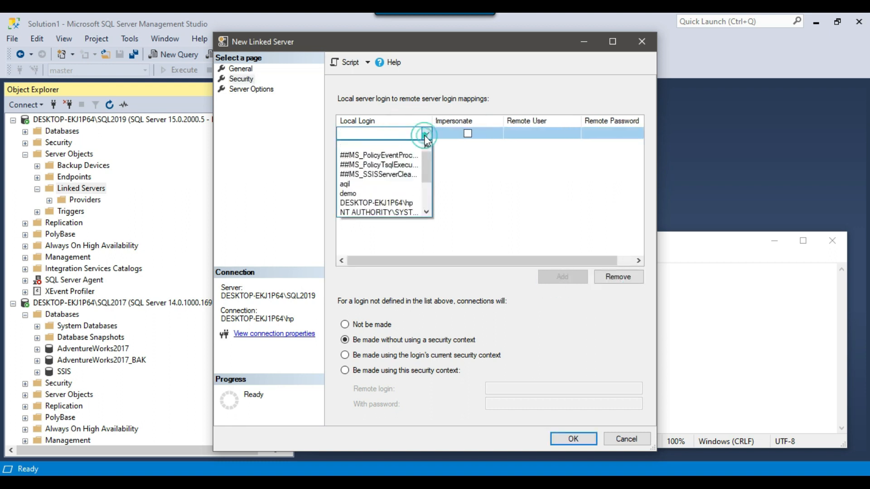
scroll(399, 170, down, 1)
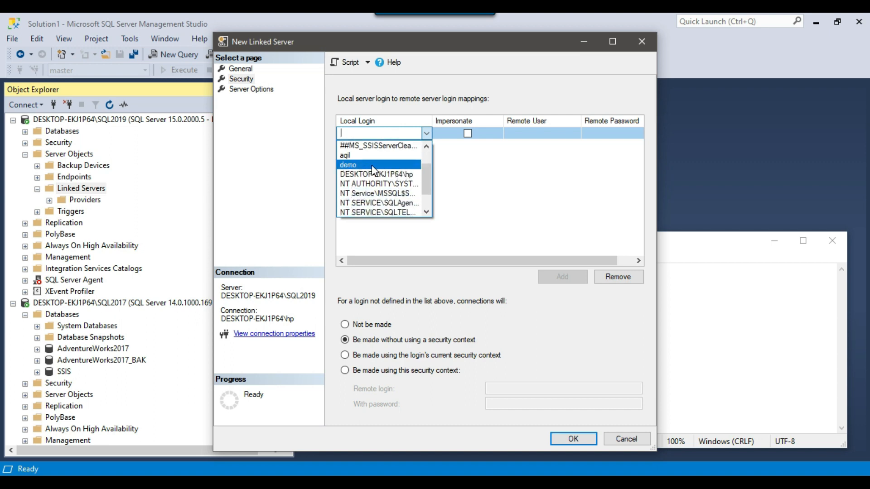
click(371, 165)
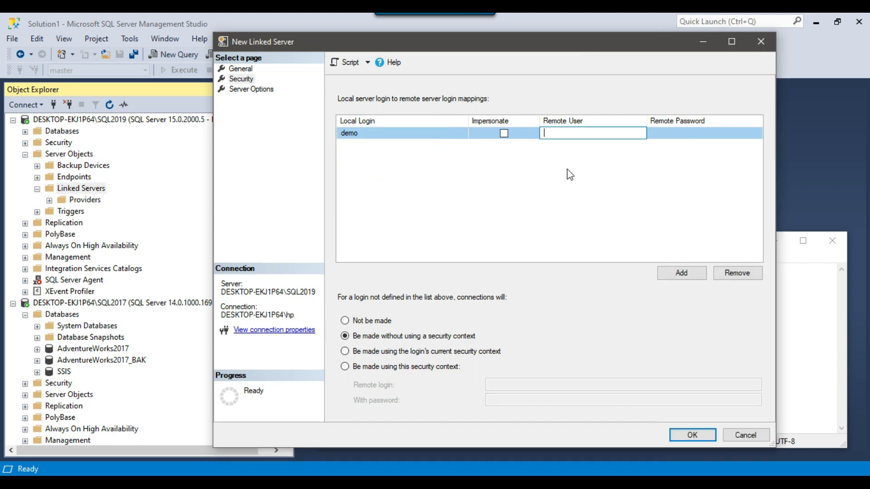
click(561, 169)
click(590, 131)
click(685, 133)
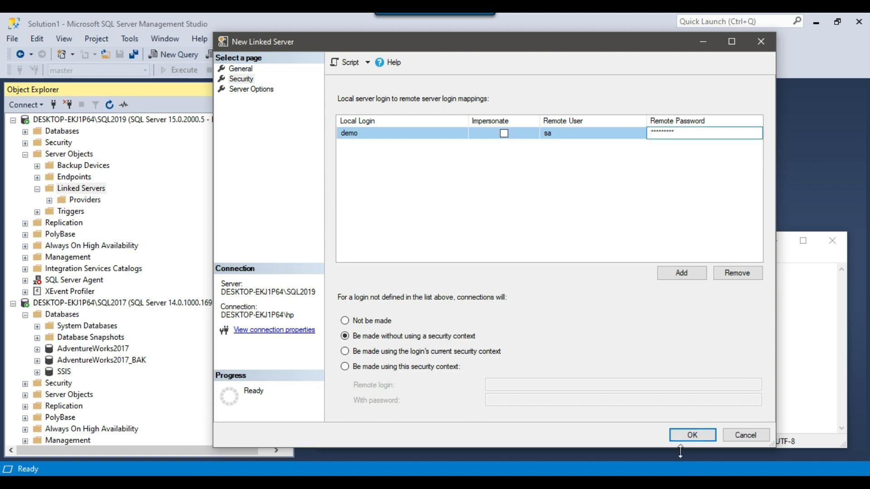
Create the linked server with the demo login mapping, keep it despite the connection test error, and minimize Notepad.
click(695, 436)
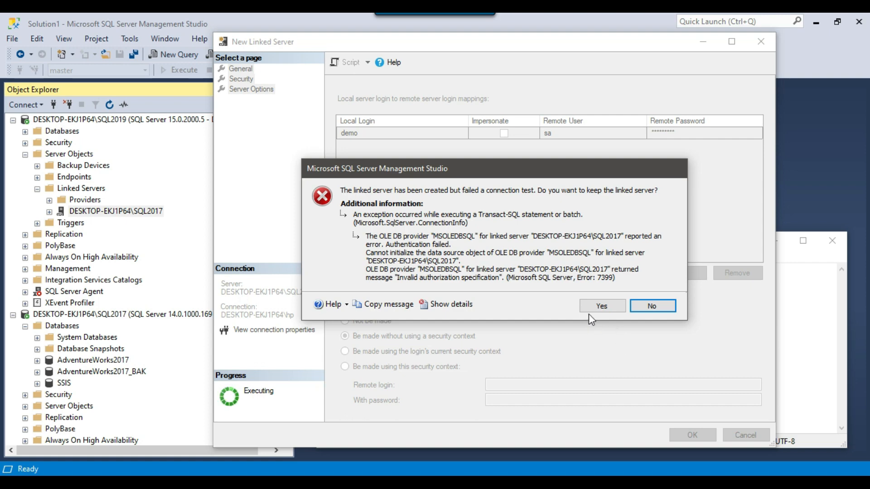
click(602, 307)
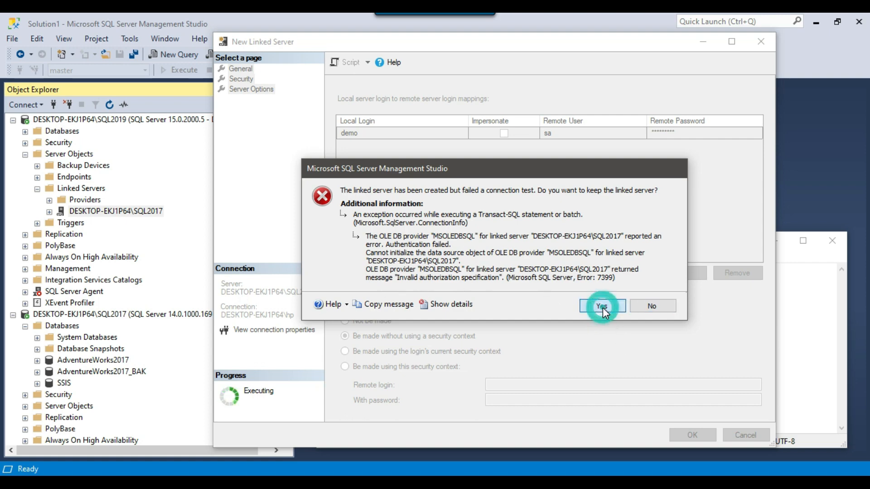
click(774, 240)
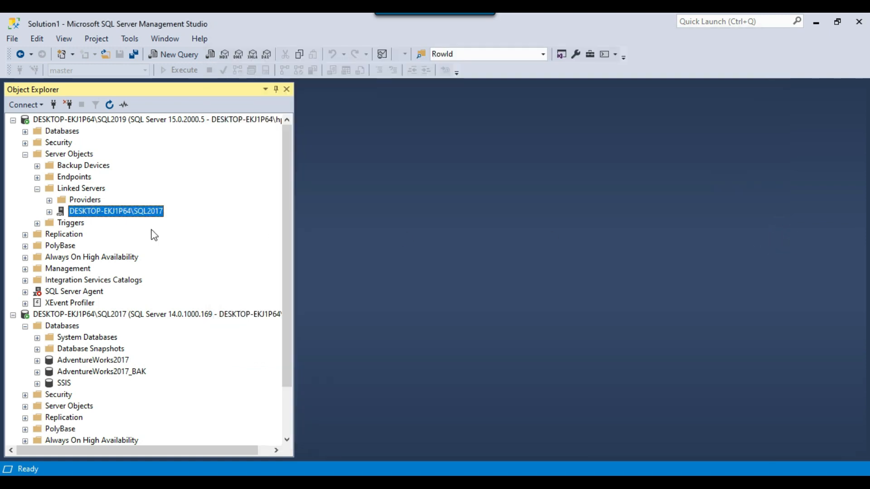
Test the connection to the SQL2017 linked server from the Windows-authenticated SQL2019 connection and dismiss the message.
right_click(130, 213)
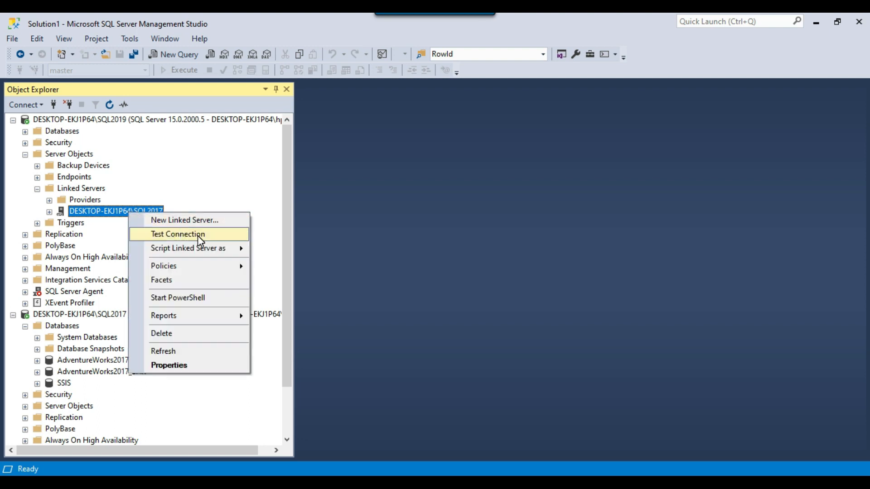
right_click(113, 213)
click(153, 232)
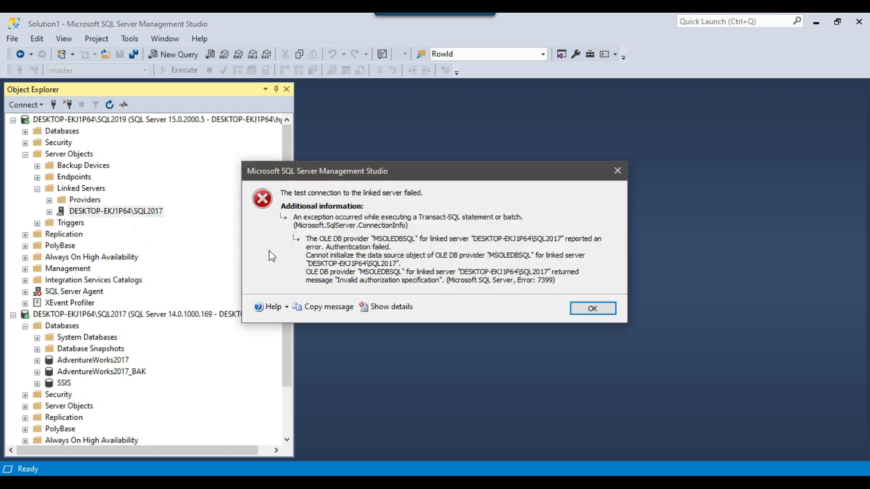
drag(473, 176, 574, 167)
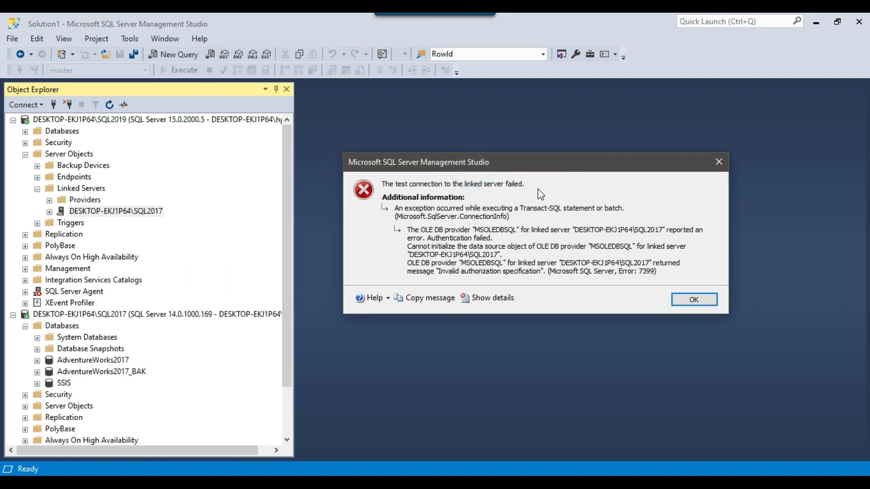
click(700, 299)
Widen Object Explorer and collapse the Windows-authenticated SQL2019 server.
drag(293, 192, 349, 186)
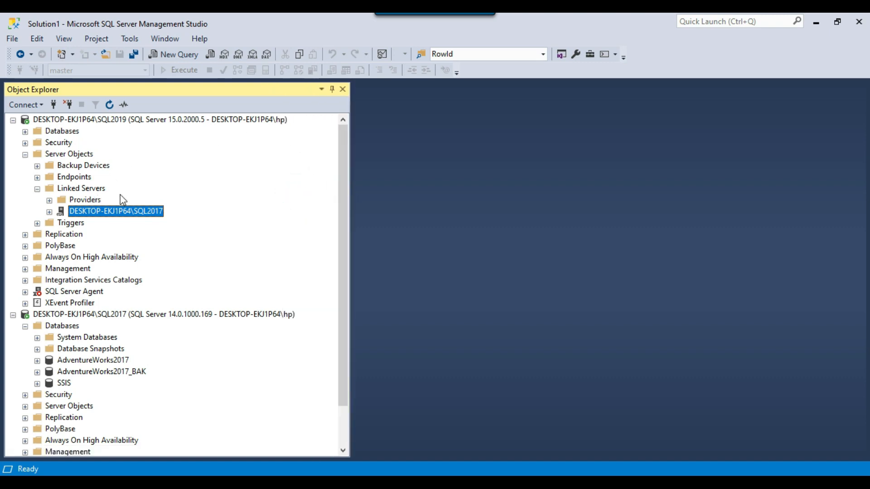
scroll(96, 206, down, 2)
scroll(107, 206, up, 2)
click(13, 120)
click(13, 120)
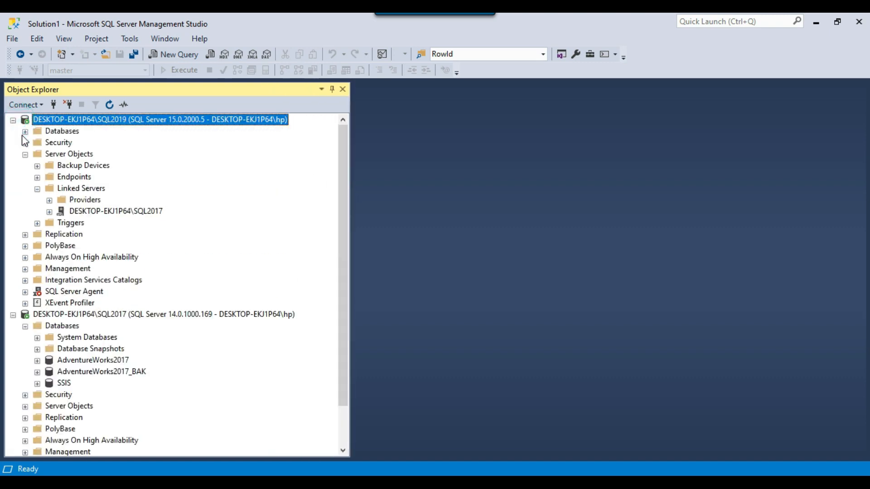
click(12, 120)
Connect to the DESKTOP-EKJ1P64\SQL2019 database engine using SQL Server Authentication with login demo and its password.
click(25, 104)
click(38, 118)
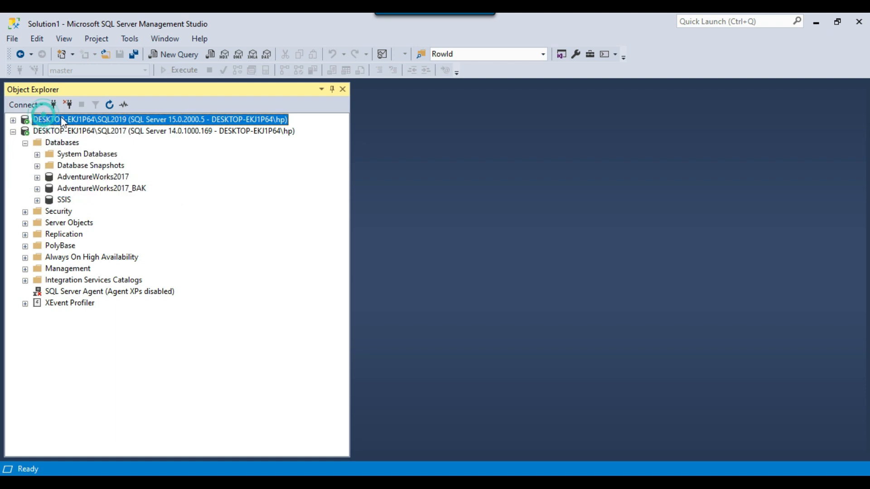
click(567, 190)
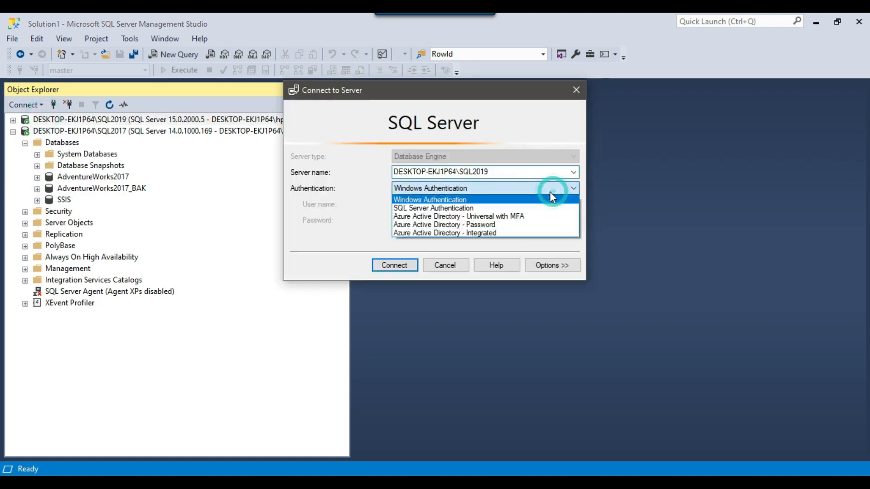
click(505, 206)
click(432, 221)
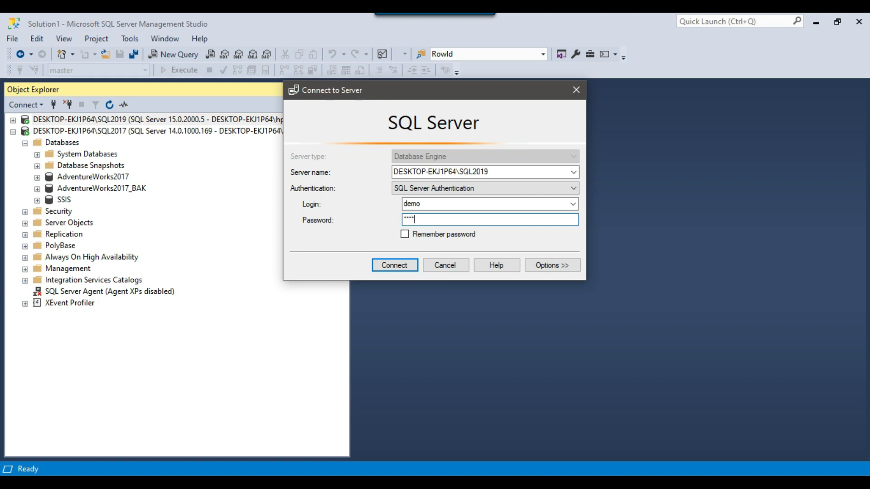
key(Return)
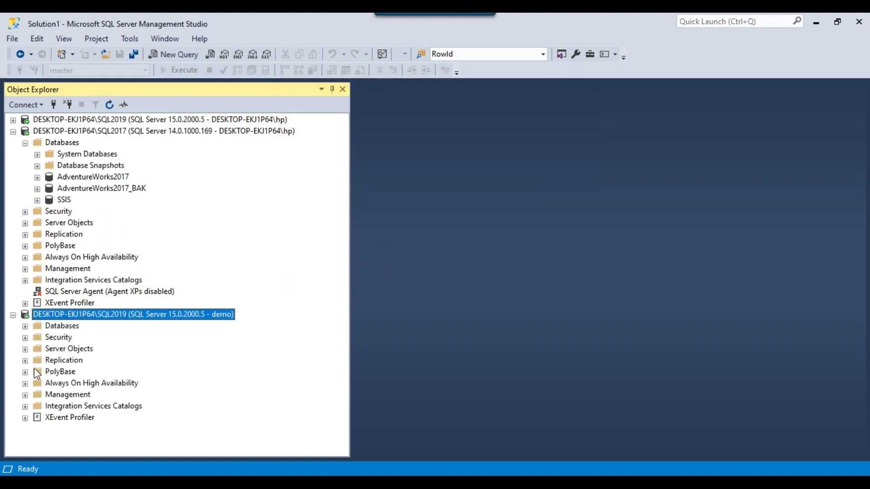
Test the connection to the SQL2017 linked server under the demo connection's server objects and dismiss the message.
click(26, 350)
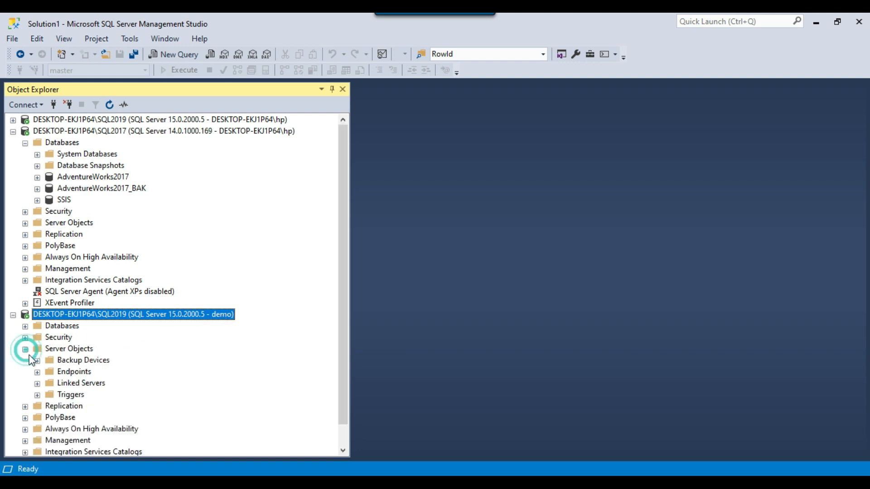
click(36, 384)
scroll(87, 392, down, 1)
right_click(130, 360)
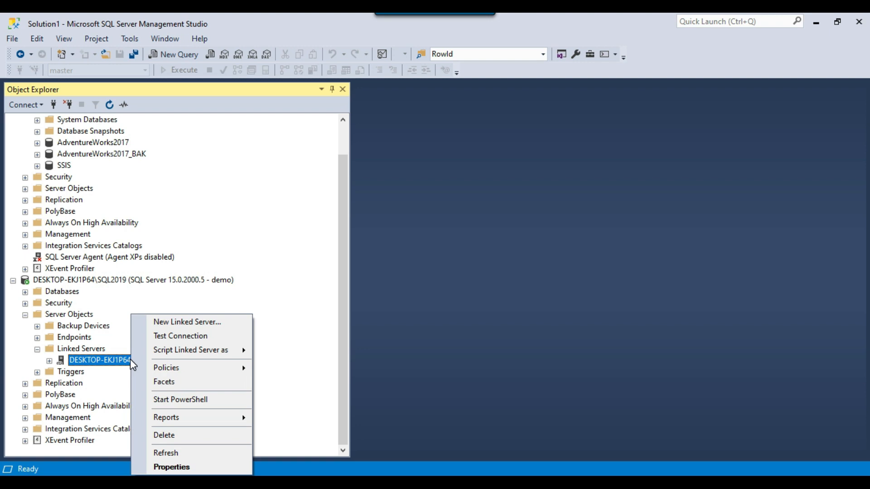
click(162, 337)
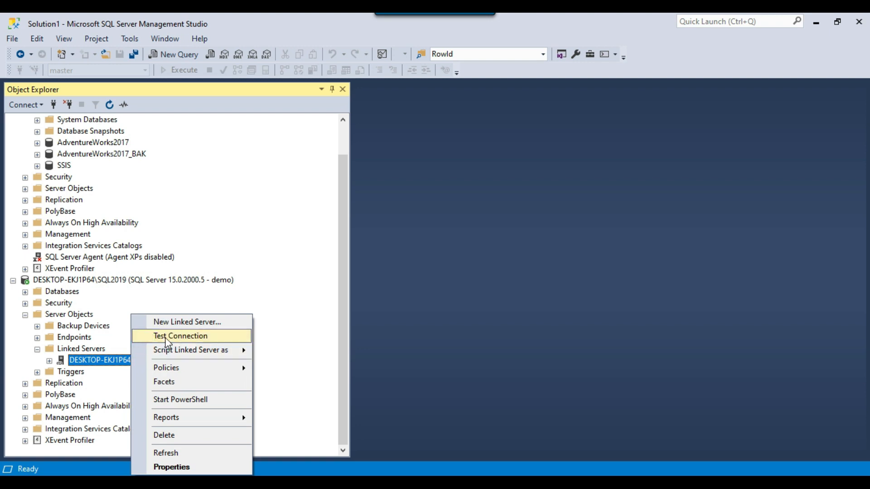
click(190, 335)
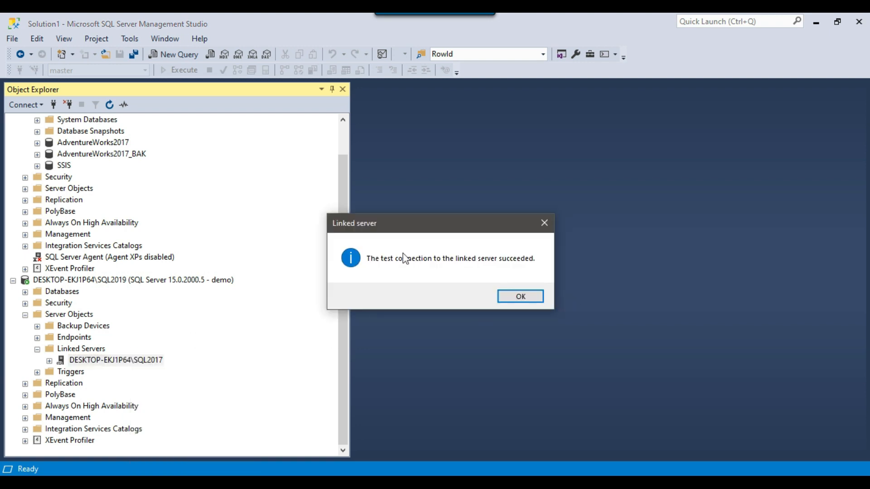
click(521, 297)
Browse the SQL2017 linked server's catalogs under the demo connection, expanding the SSIS catalog and its tables.
click(50, 360)
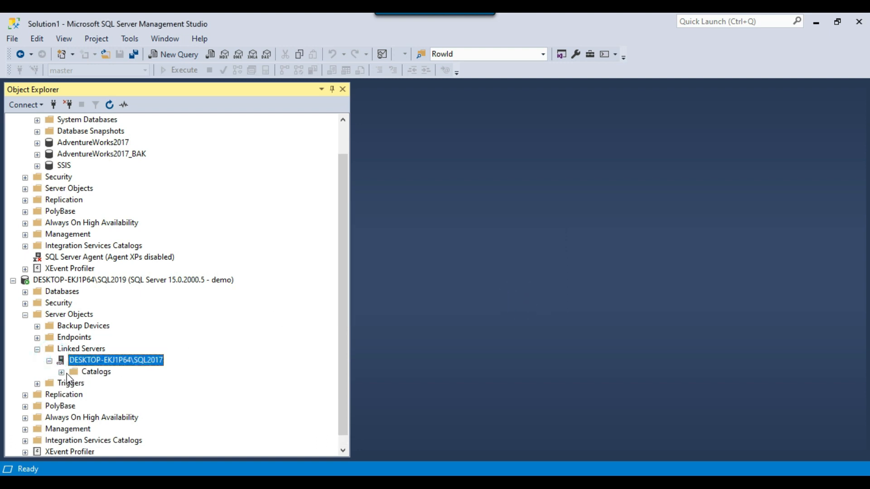
click(61, 372)
scroll(68, 363, down, 1)
click(74, 384)
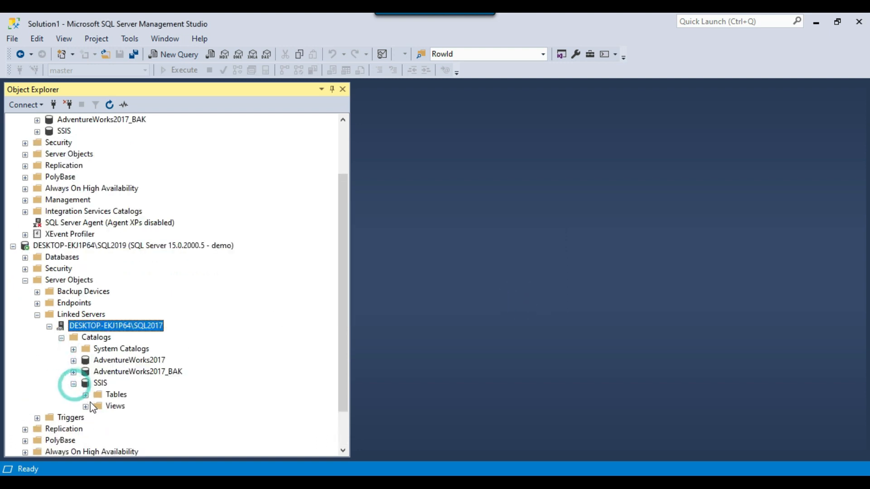
click(86, 395)
scroll(136, 383, up, 2)
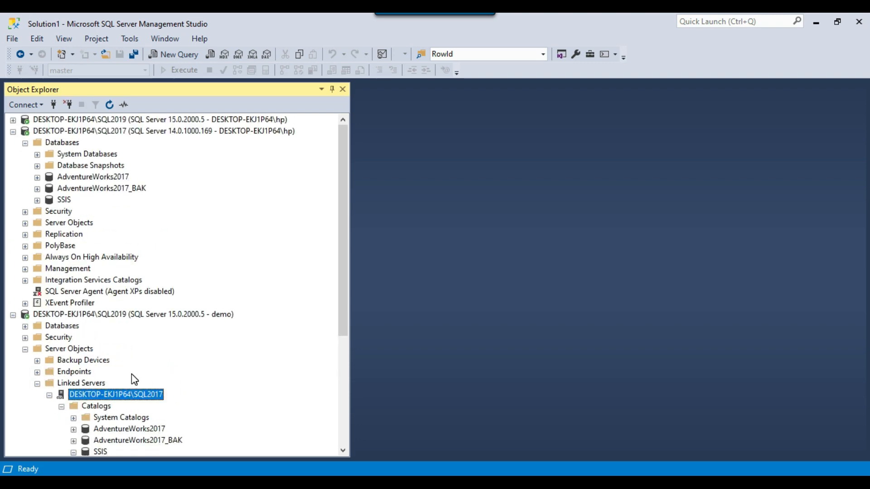
scroll(135, 379, down, 5)
scroll(145, 284, up, 5)
Script the SQL2017 linked server as CREATE to a new query window and close Object Explorer.
right_click(130, 395)
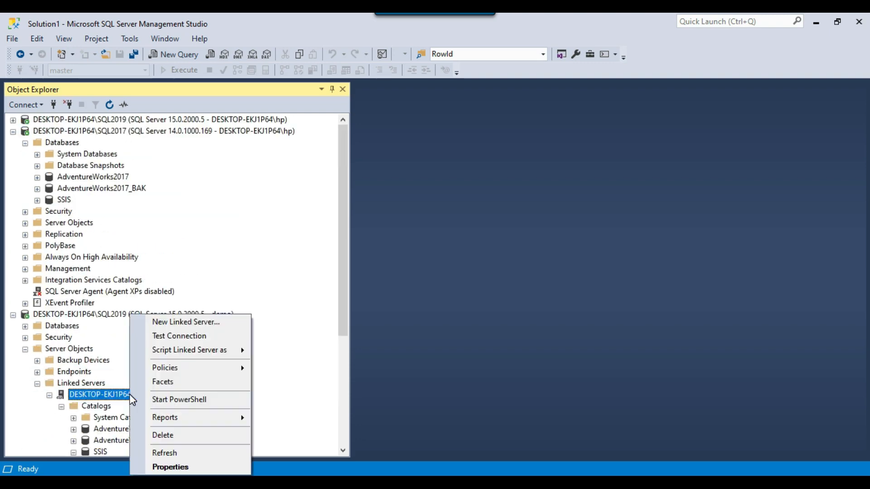
mouse_move(180, 352)
mouse_move(316, 333)
click(450, 334)
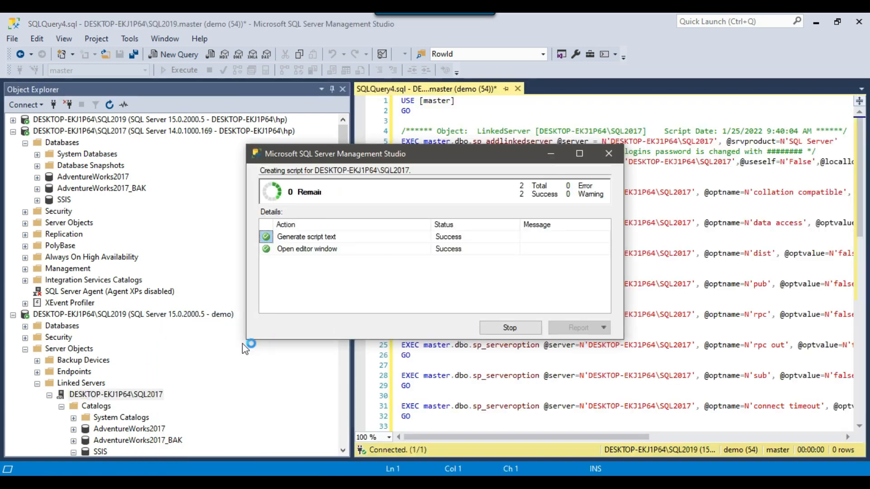
click(343, 89)
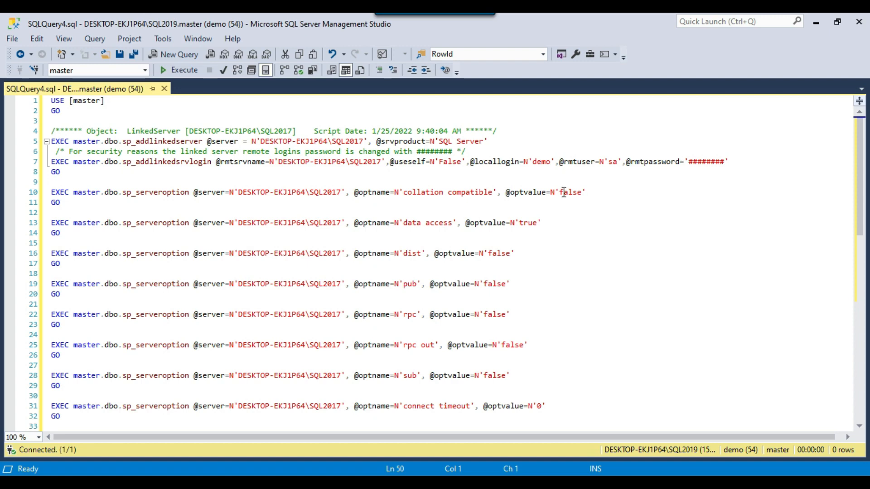
Examine the local login, remote user and remote password arguments of sp_addlinkedsrvlogin in the generated script.
drag(471, 163, 556, 163)
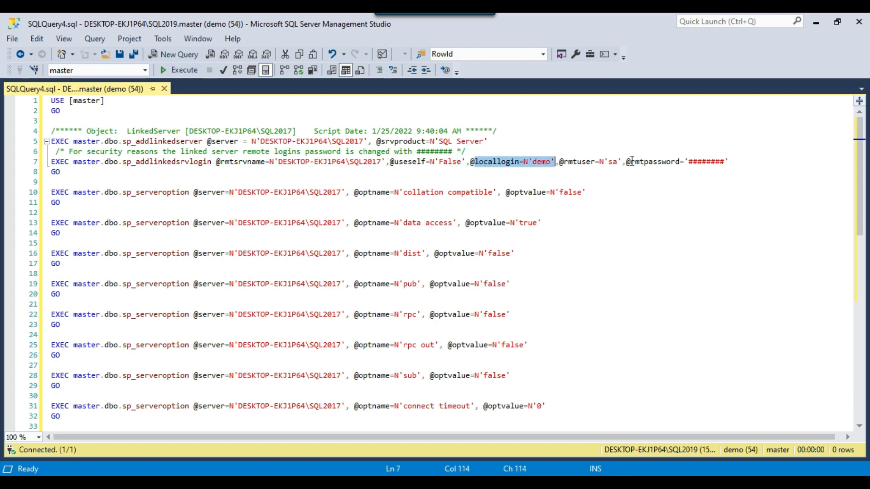
drag(573, 162, 622, 163)
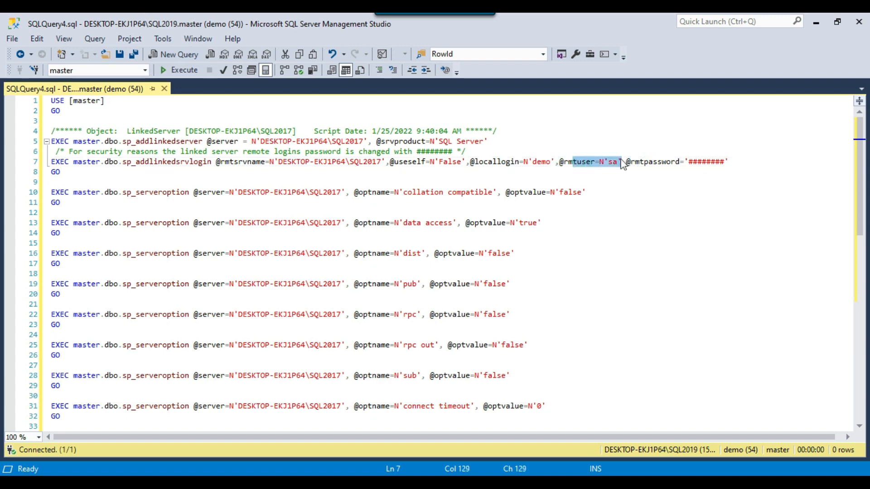
drag(745, 160, 653, 160)
click(562, 202)
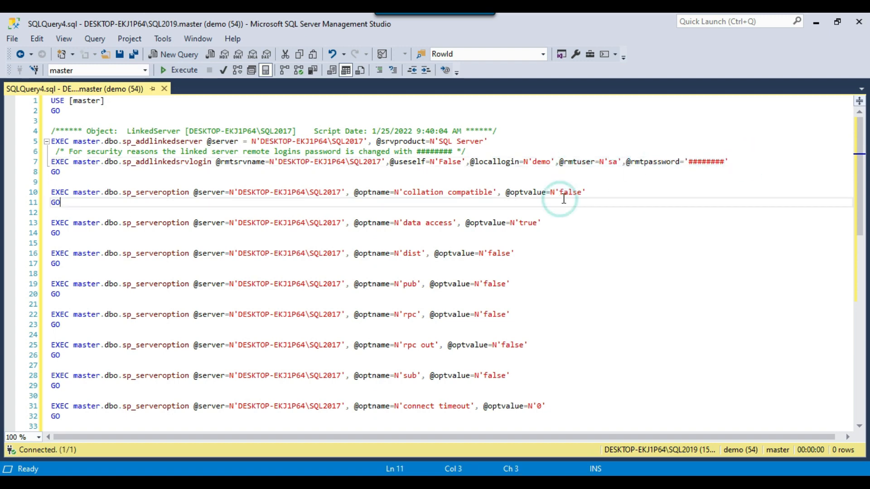
scroll(562, 200, down, 2)
scroll(563, 199, up, 2)
drag(744, 161, 667, 162)
click(615, 232)
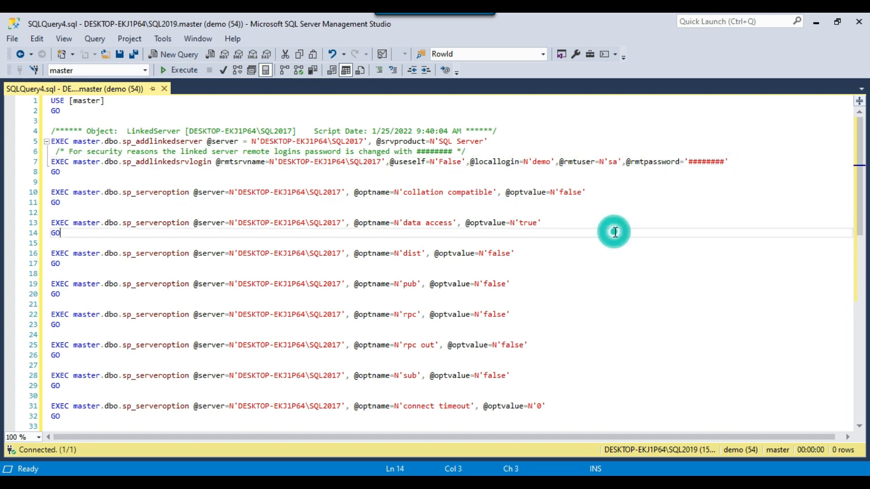